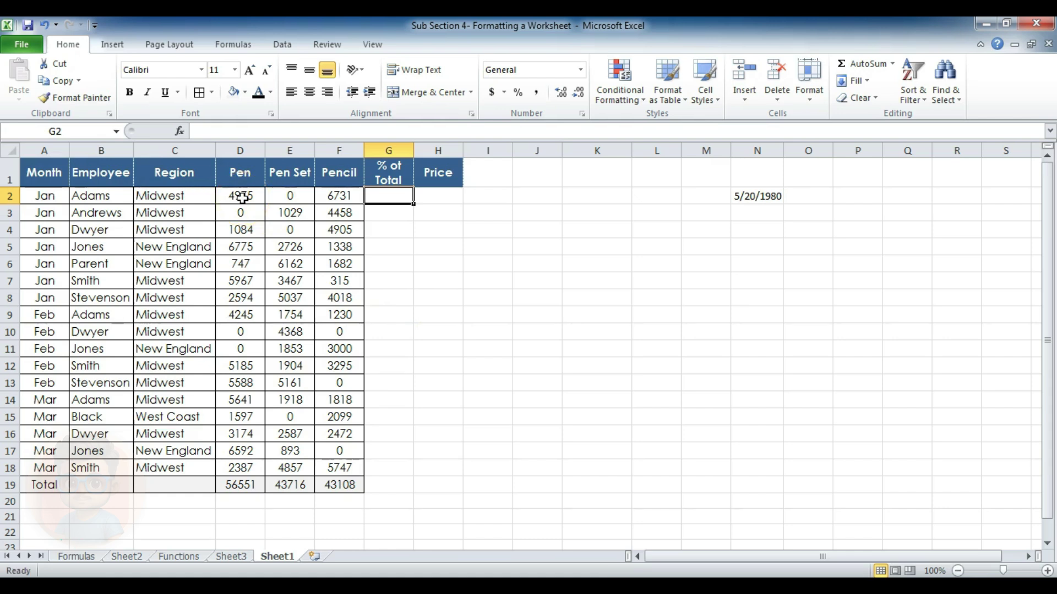
Step: Apply the Currency number format to cell D2
click(246, 196)
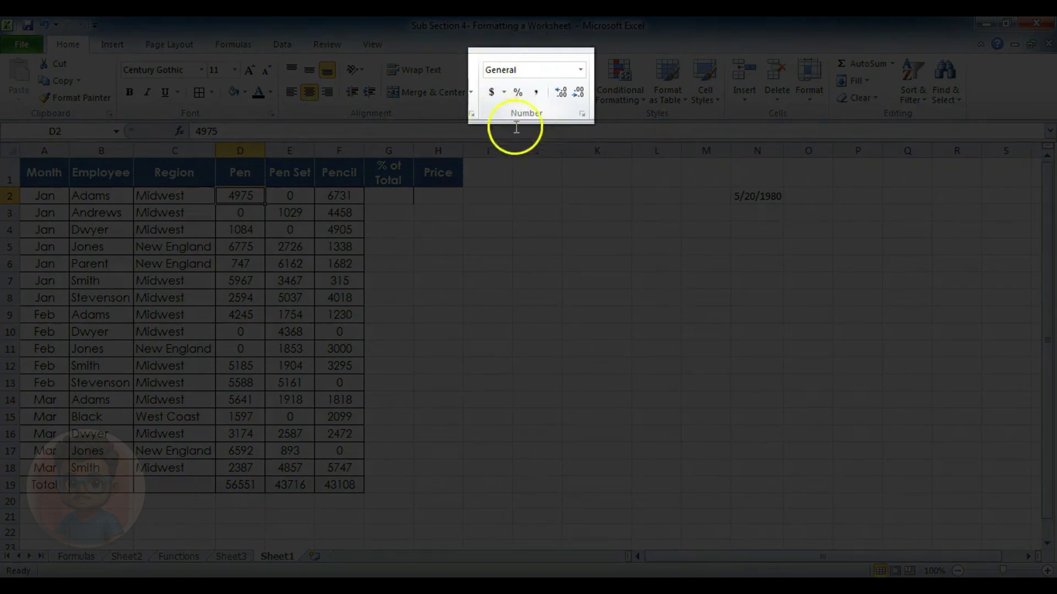
click(580, 70)
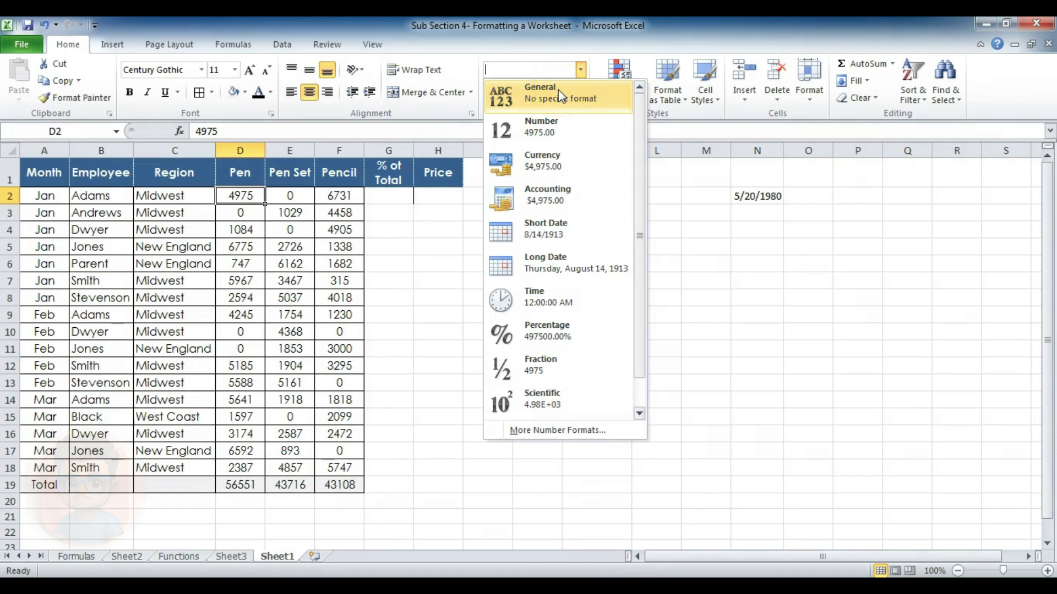
click(557, 167)
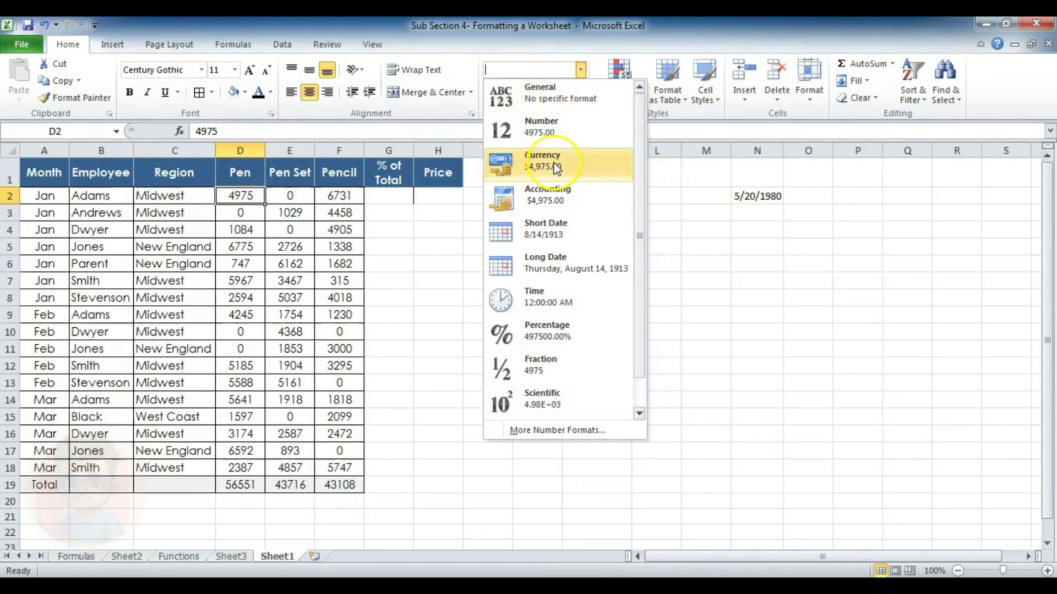
click(554, 164)
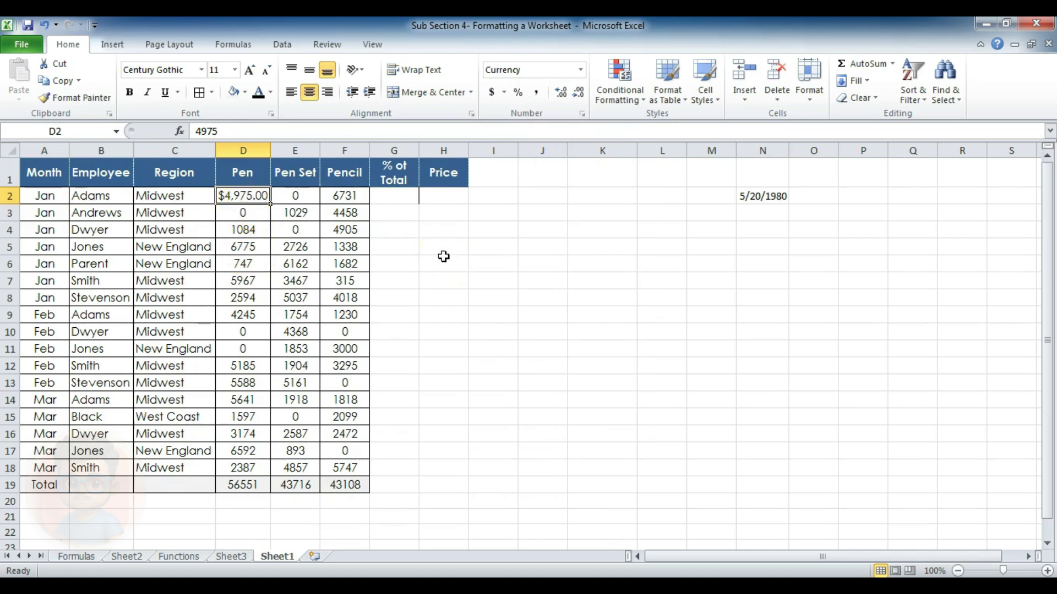
right_click(257, 196)
click(289, 408)
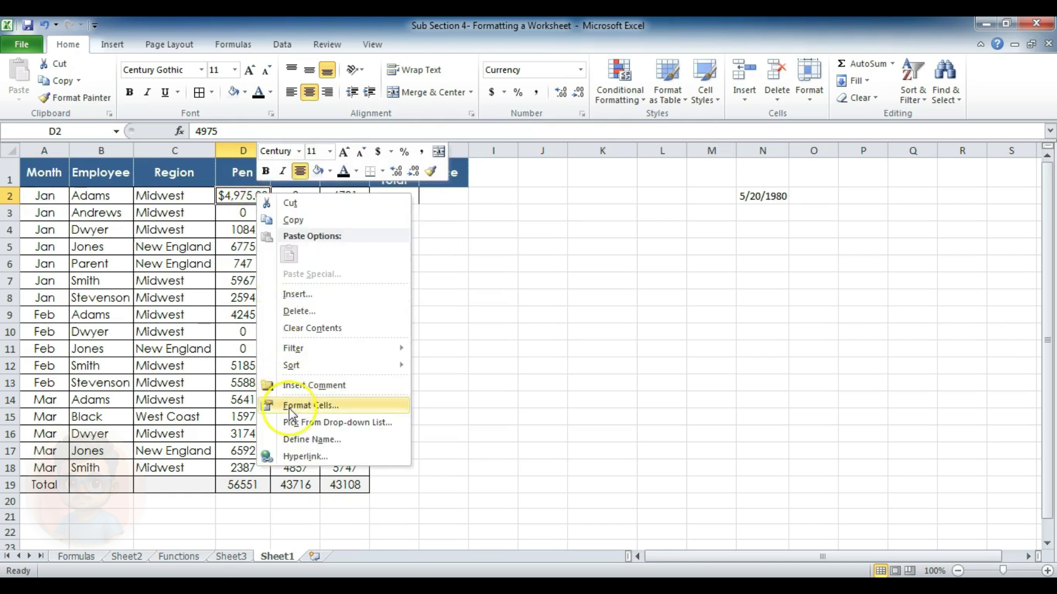
click(472, 312)
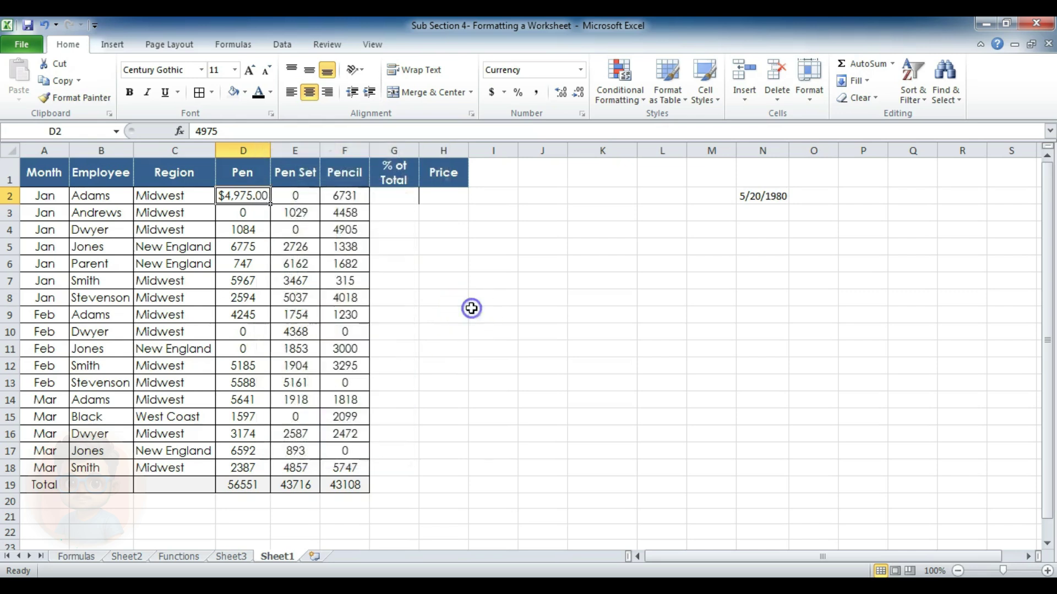
click(581, 115)
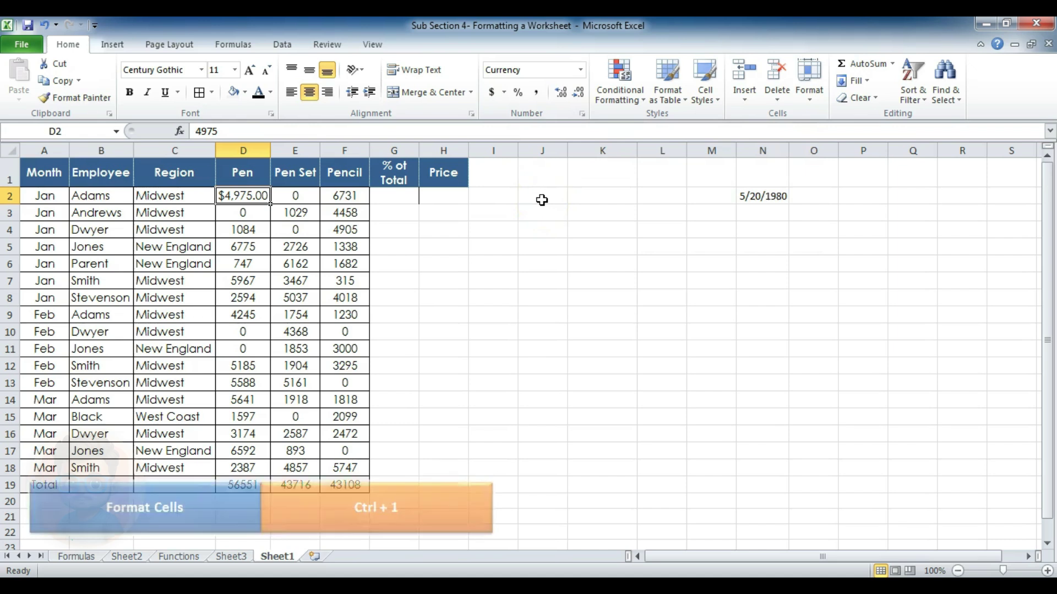
Step: Change the currency symbol of cell D2 to INR in the Format Cells settings
key(ctrl+1)
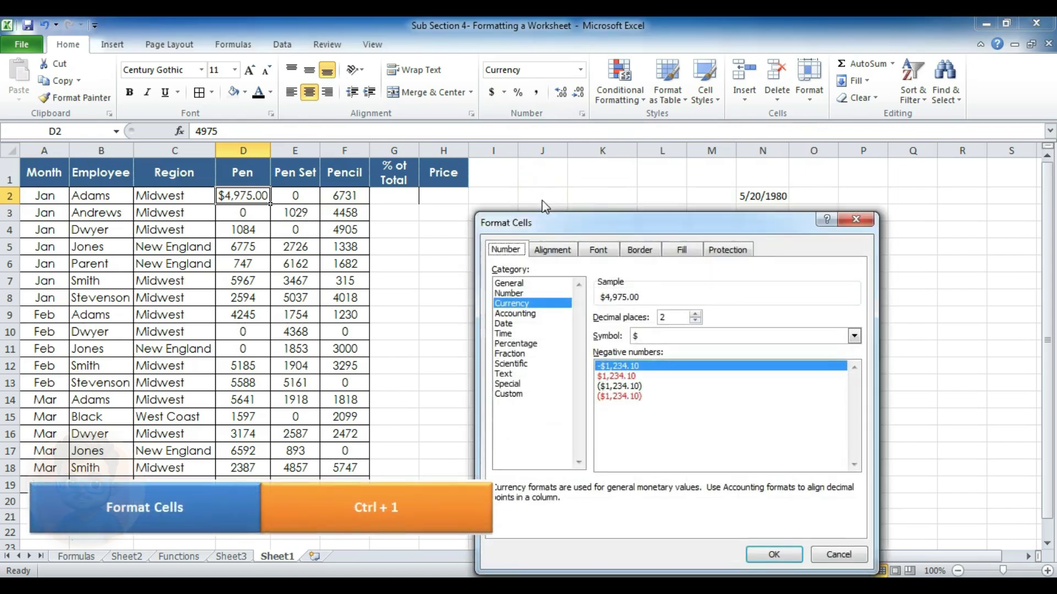
click(545, 238)
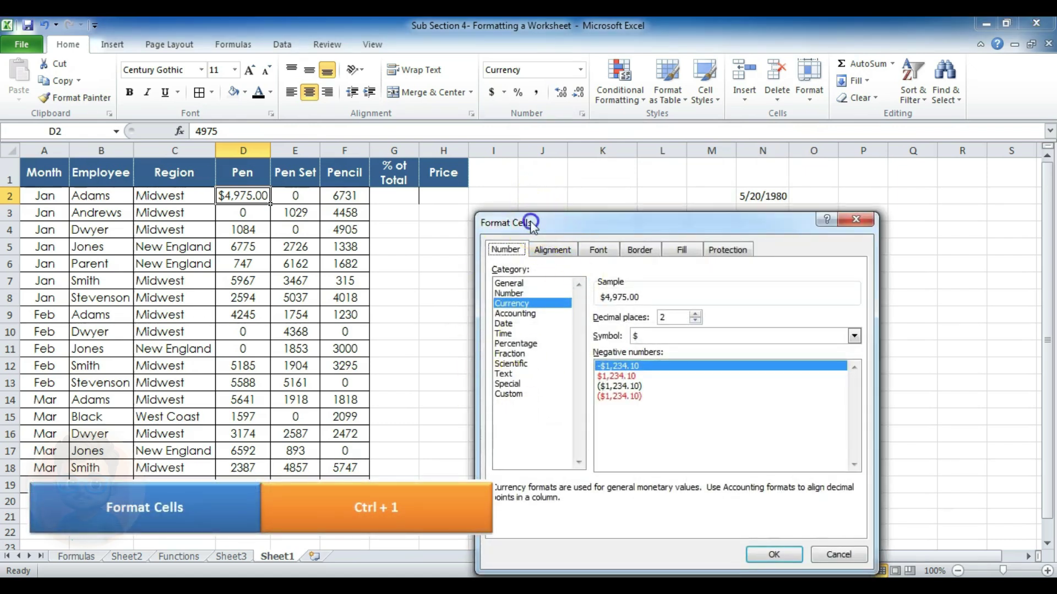
drag(531, 223, 539, 87)
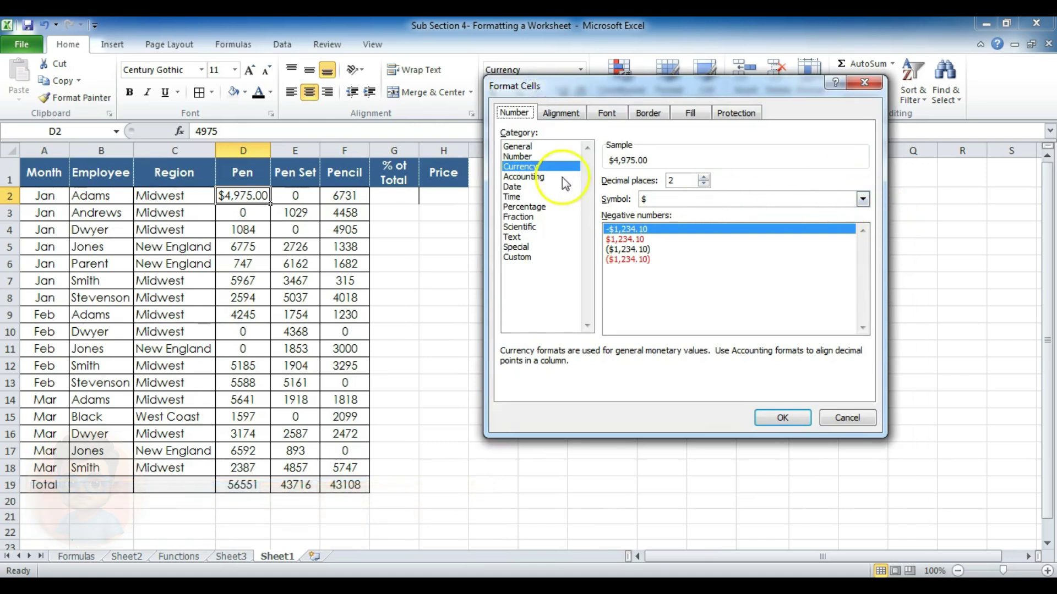
click(862, 200)
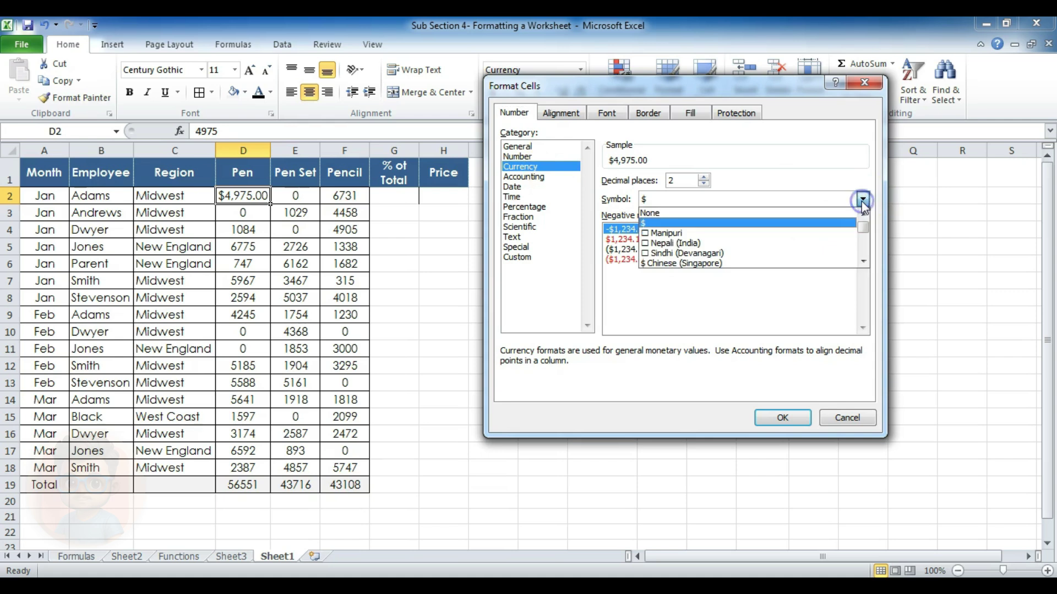
key(i)
key(i)
key(i)
key(i)
key(i)
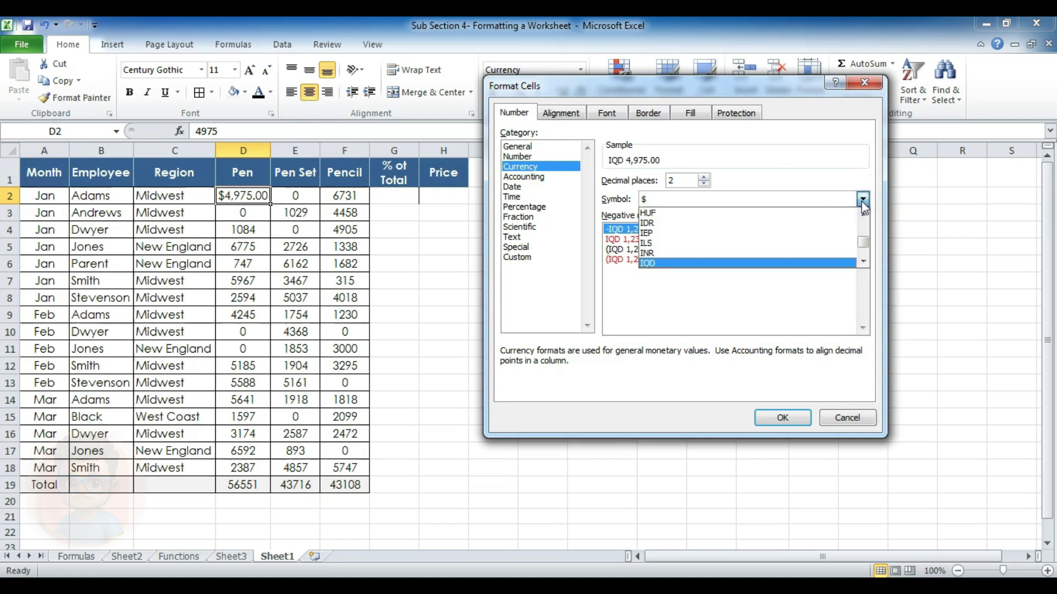
click(682, 252)
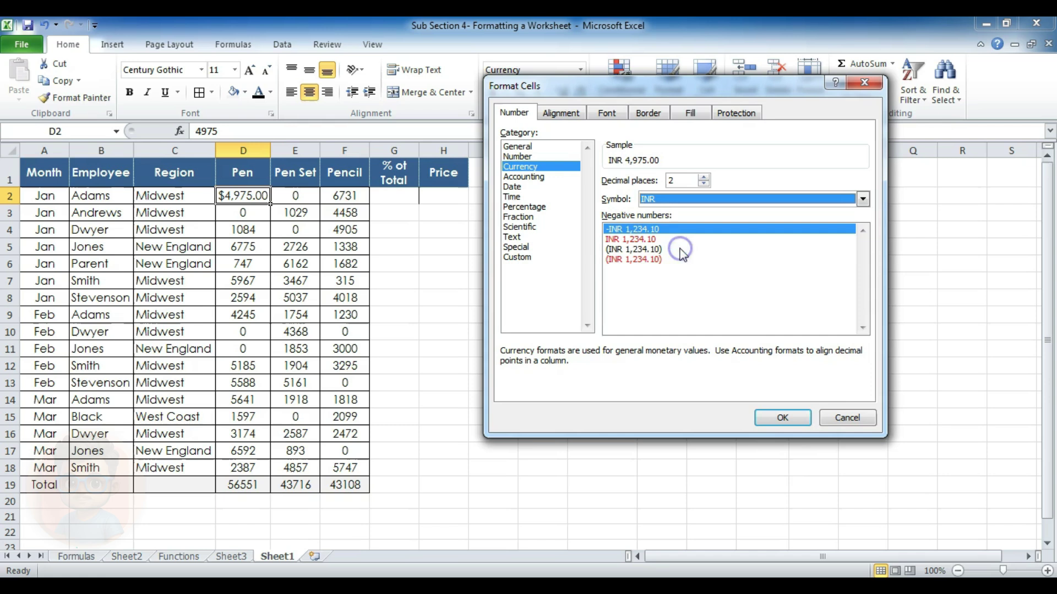
click(784, 422)
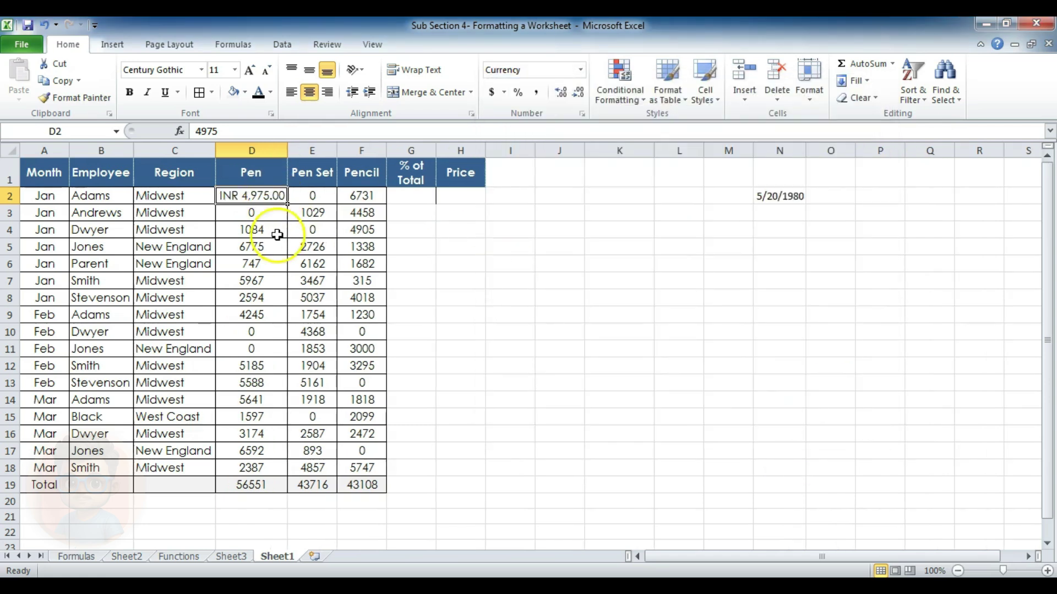
Step: Adjust the decimals shown in cell D2, ending with no decimal places
click(269, 196)
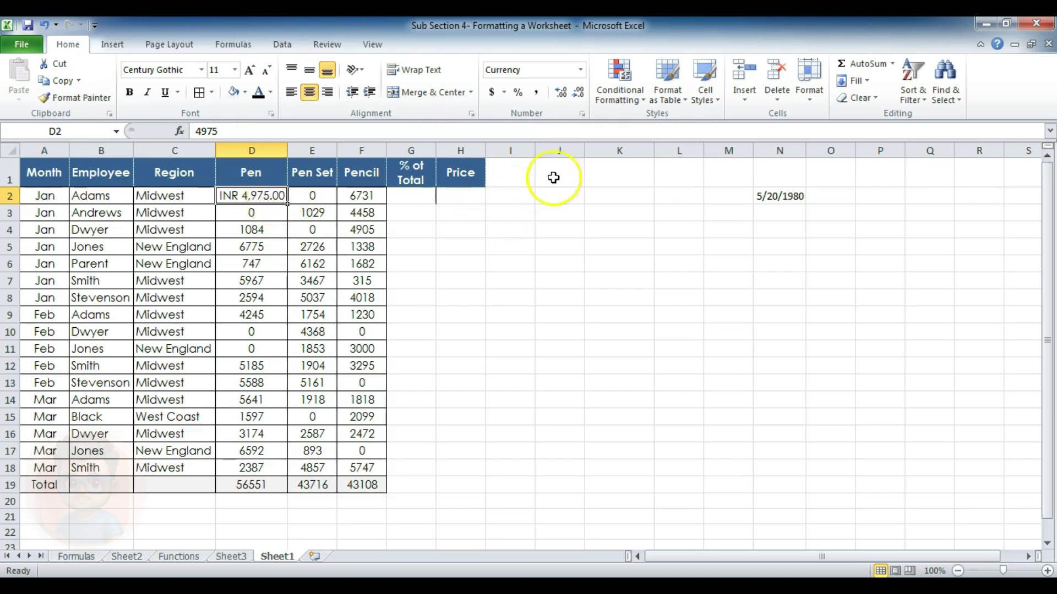
click(576, 97)
click(576, 97)
click(560, 94)
click(560, 95)
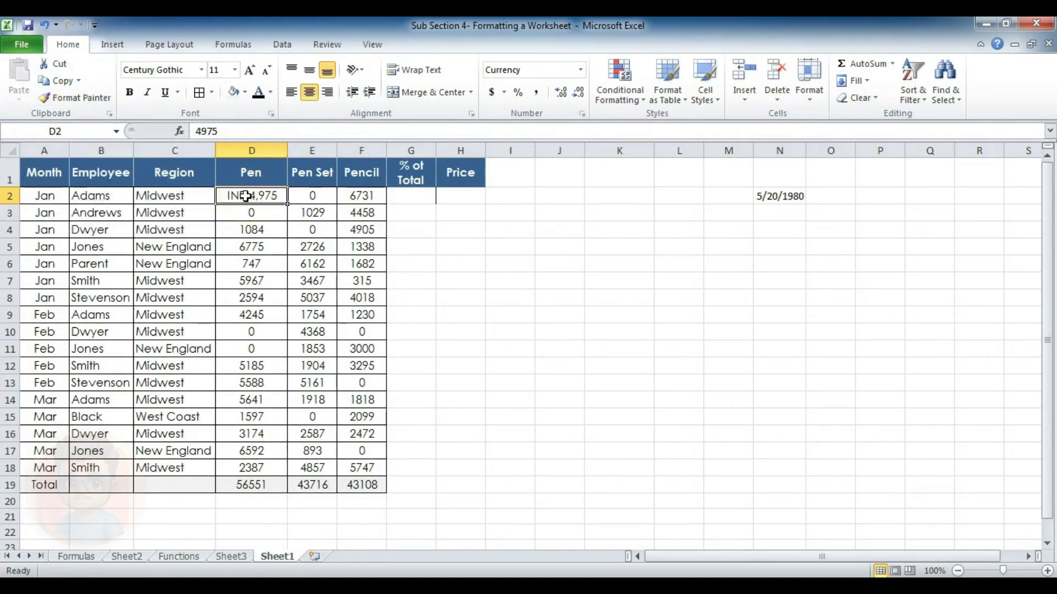
Step: Copy the INR format of cell D2 to D3 and then to the range D4:F18 with Format Painter
click(246, 198)
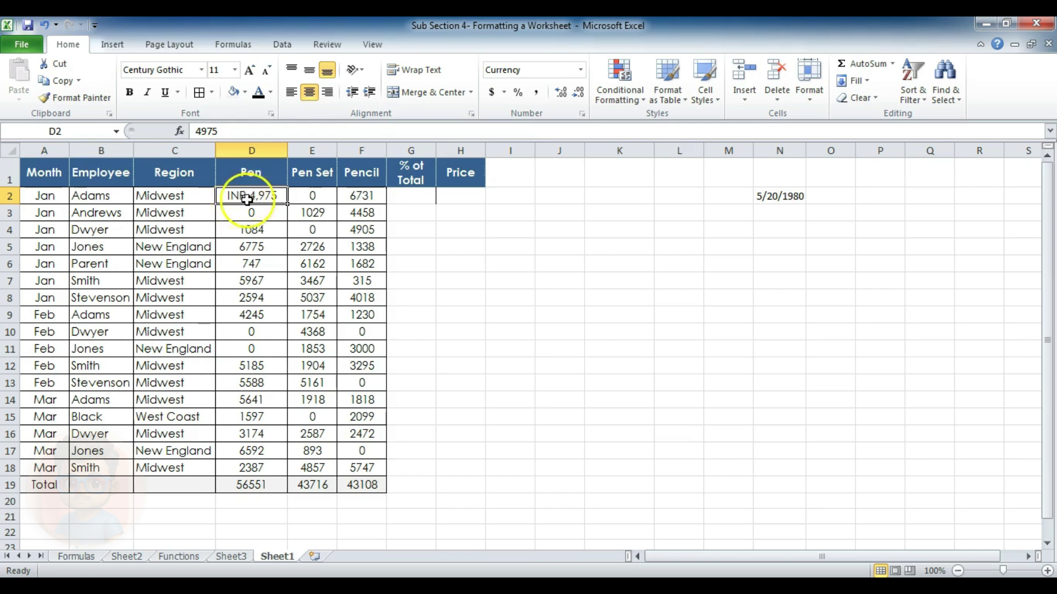
click(108, 100)
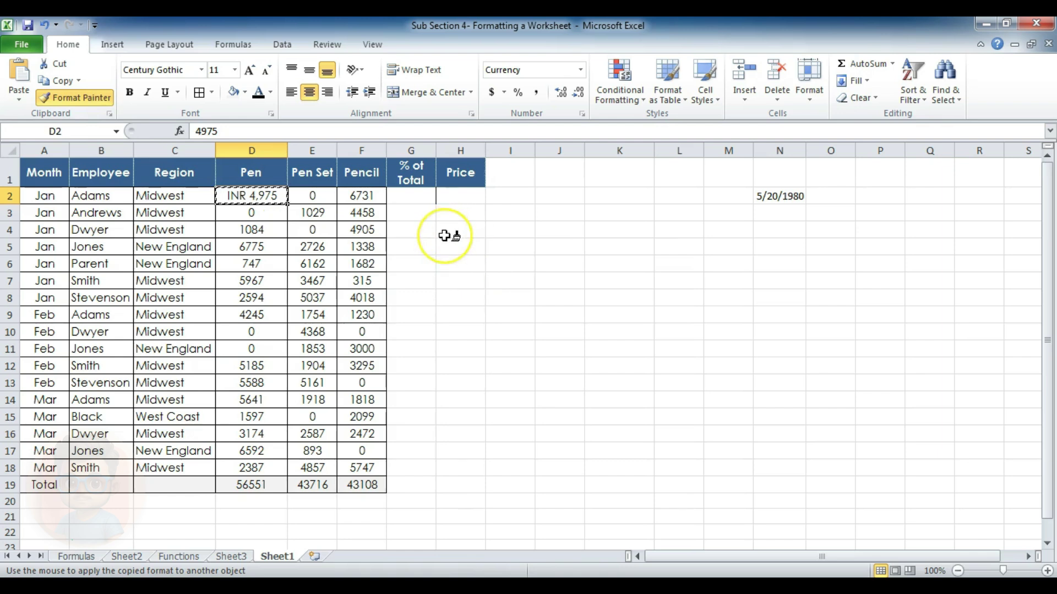
click(261, 214)
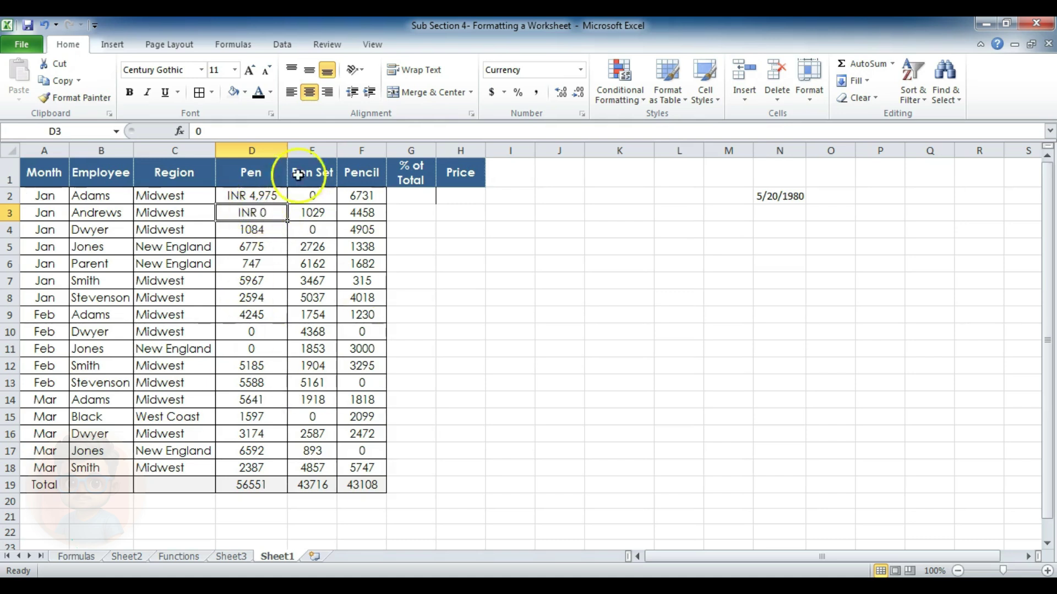
click(95, 100)
mouse_move(270, 228)
mouse_down()
mouse_move(277, 242)
mouse_move(355, 278)
mouse_move(366, 467)
mouse_up()
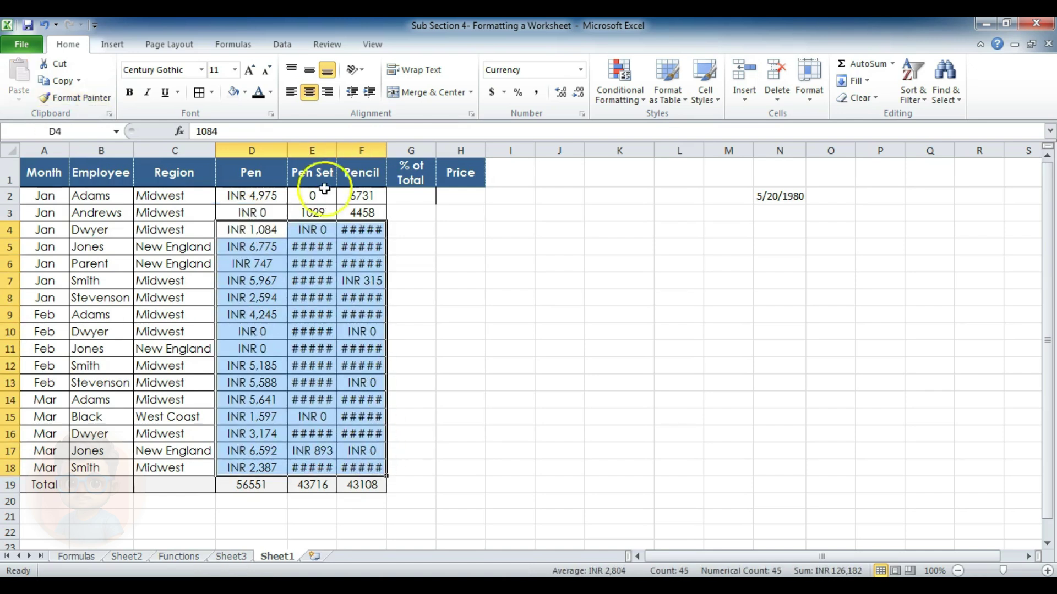
Step: Copy the INR format of cell E4 to the range E2:F3 with Format Painter
click(305, 231)
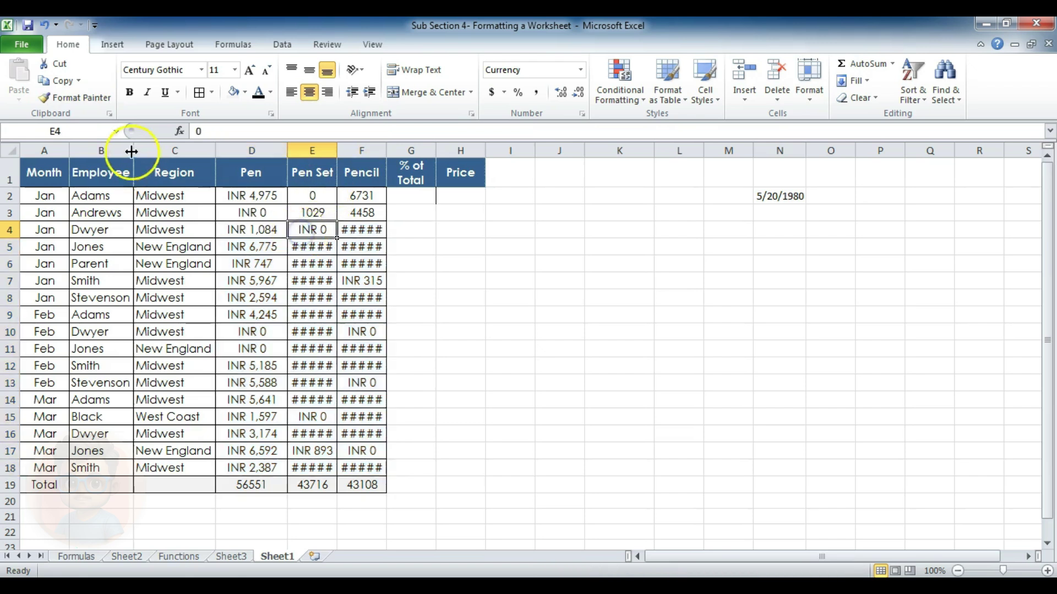
click(76, 98)
drag(312, 196, 360, 215)
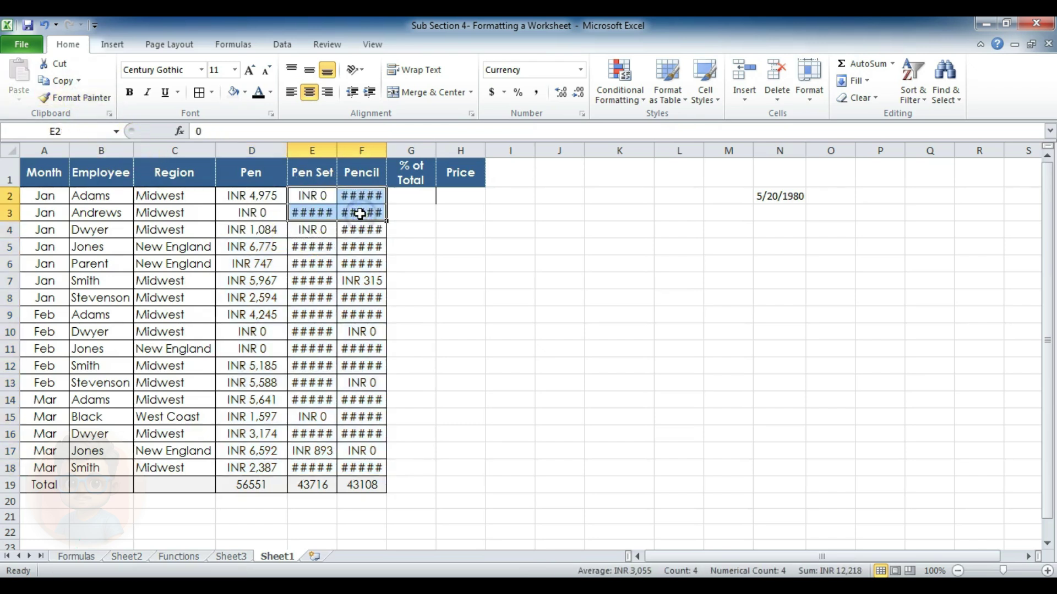
Step: Autofit columns E and F to their contents, then widen both columns slightly
double_click(337, 148)
double_click(394, 147)
click(266, 226)
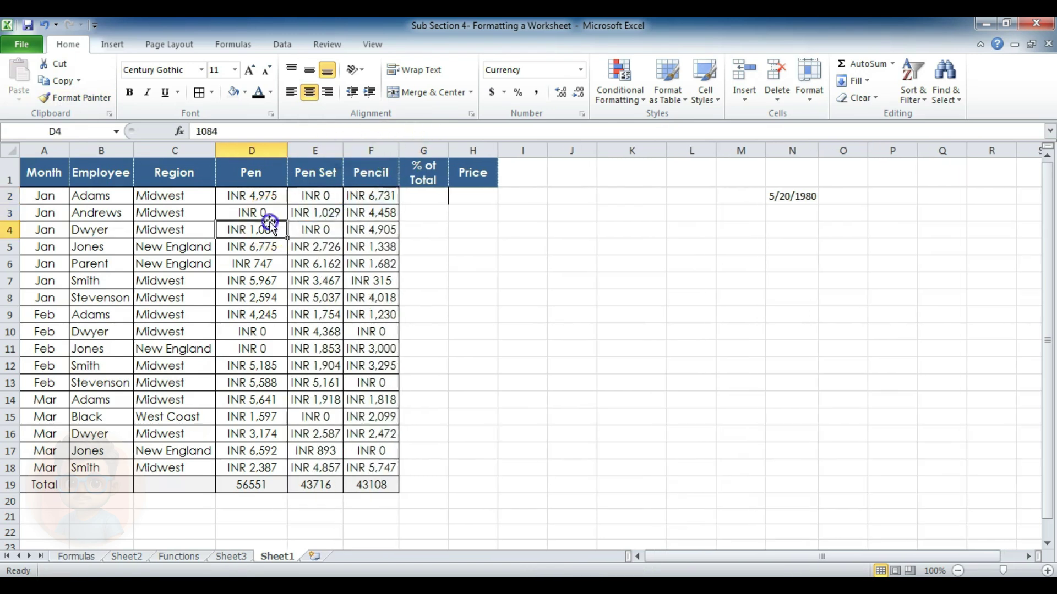
click(266, 196)
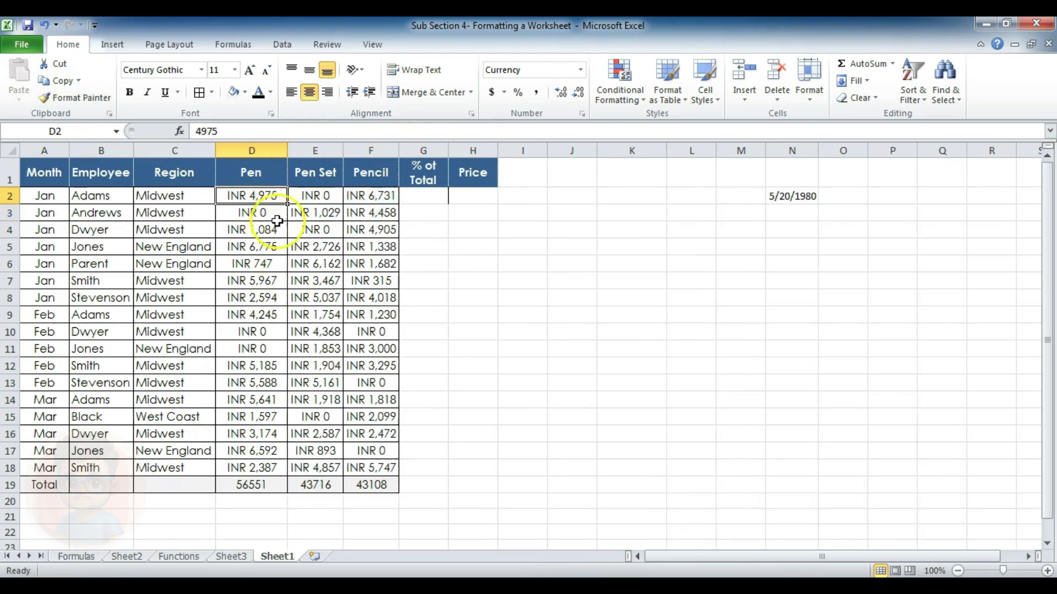
drag(399, 150, 414, 151)
drag(342, 149, 350, 149)
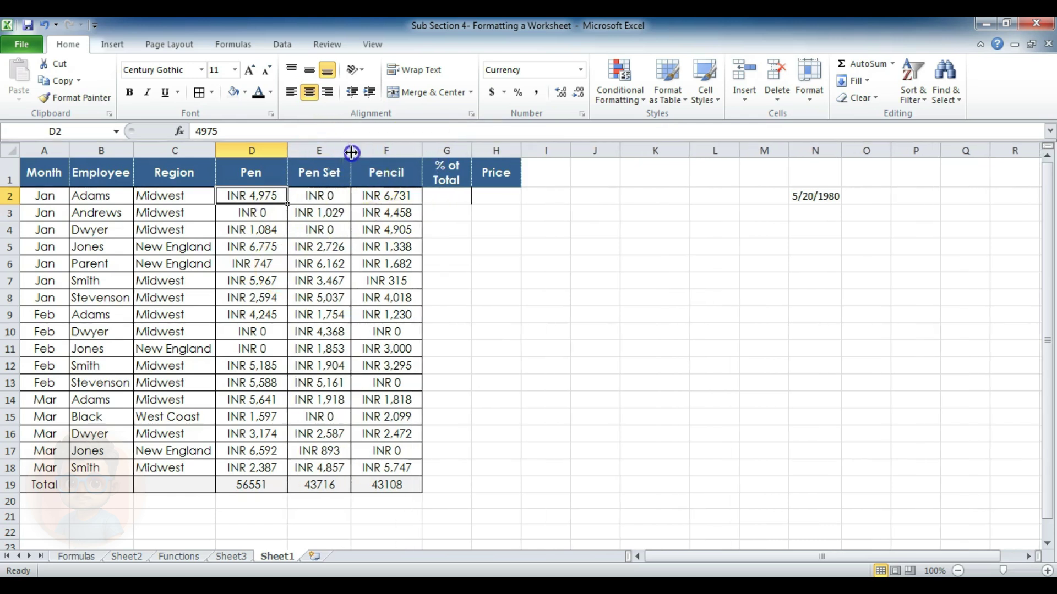
Step: Apply the format of cell D2 to E8, F5, F13, D10 and E7 in one continuous Format Painter session
click(92, 99)
click(333, 298)
click(388, 252)
click(380, 381)
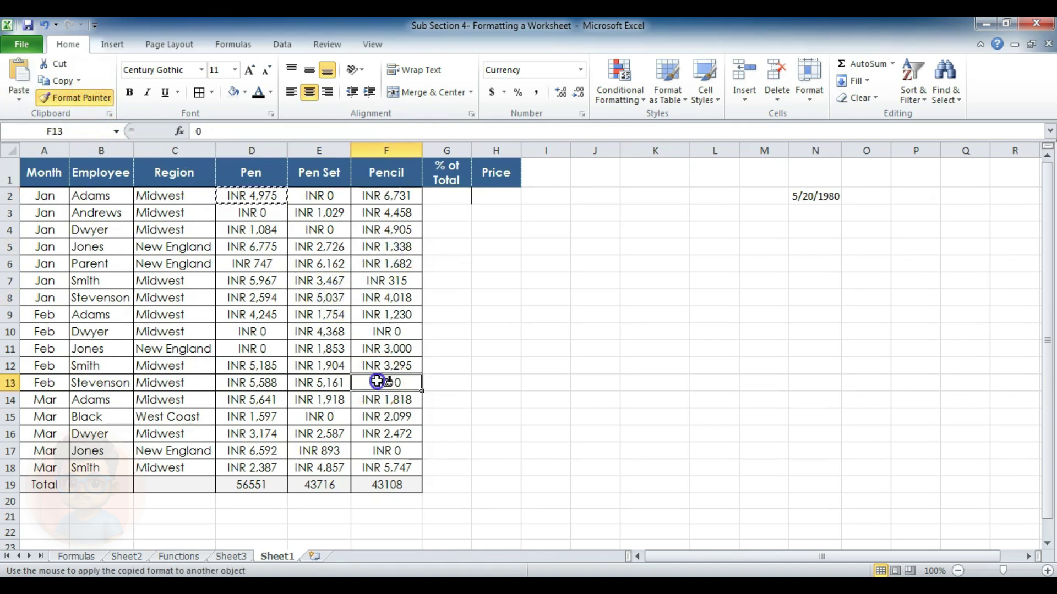
click(277, 326)
click(329, 282)
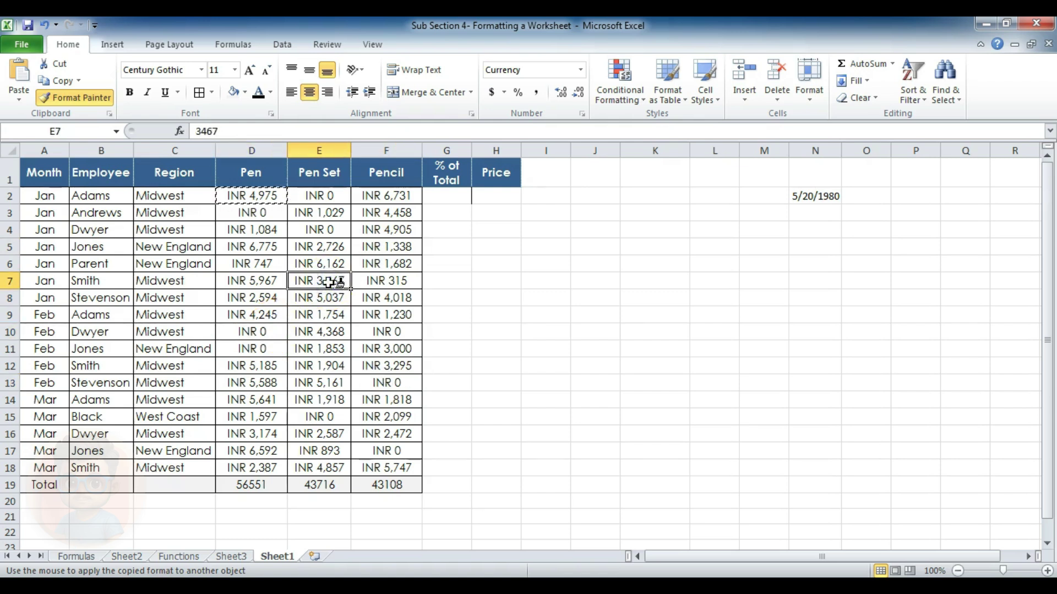
key(Escape)
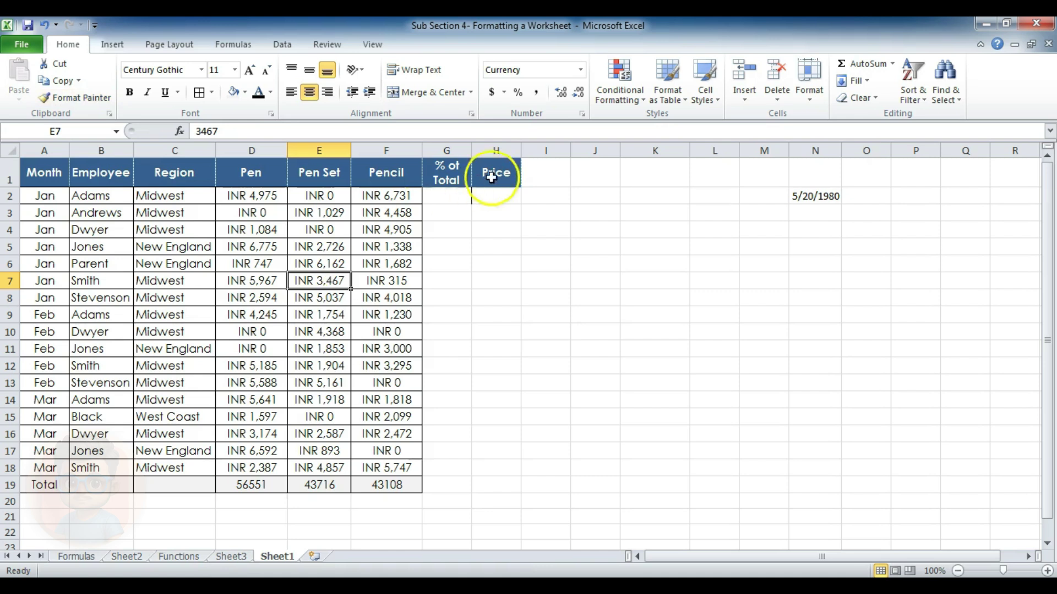
Step: Enter the formula =D2/D19 in cell G2 and format it as a percentage
click(459, 198)
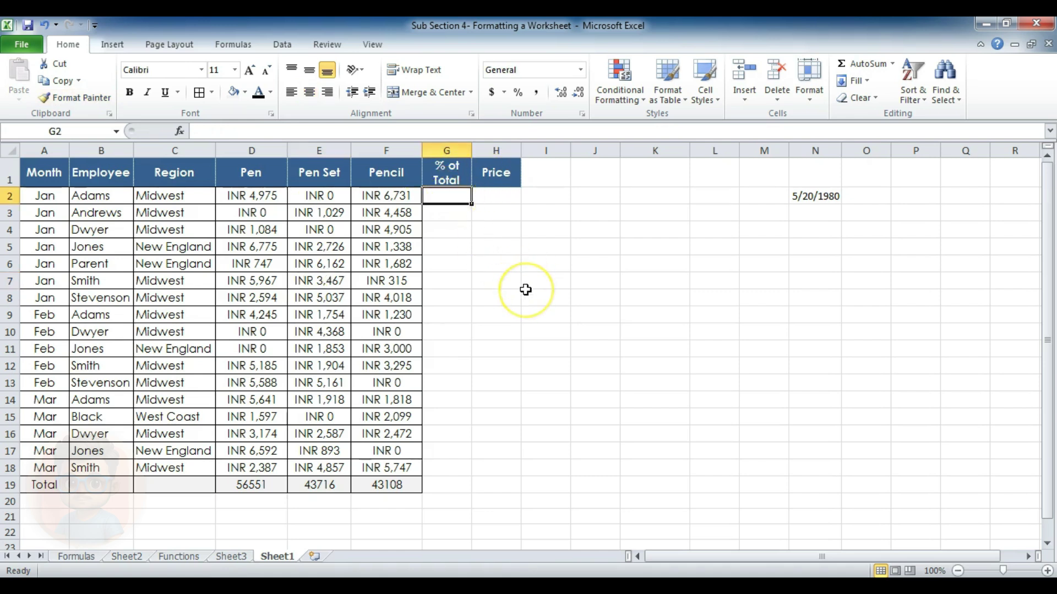
text(=)
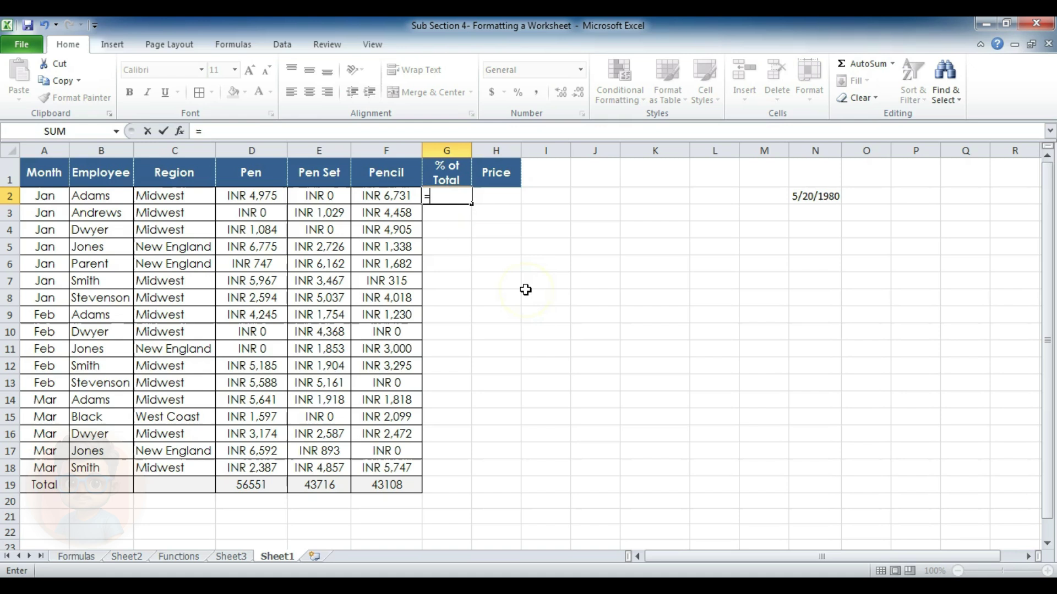
click(271, 196)
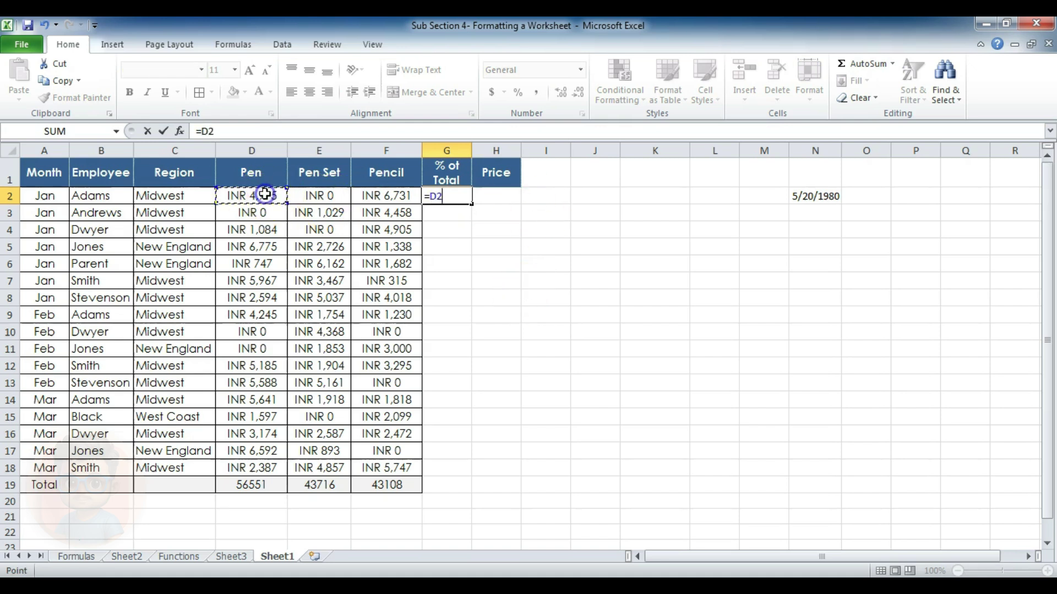
text(/)
click(259, 485)
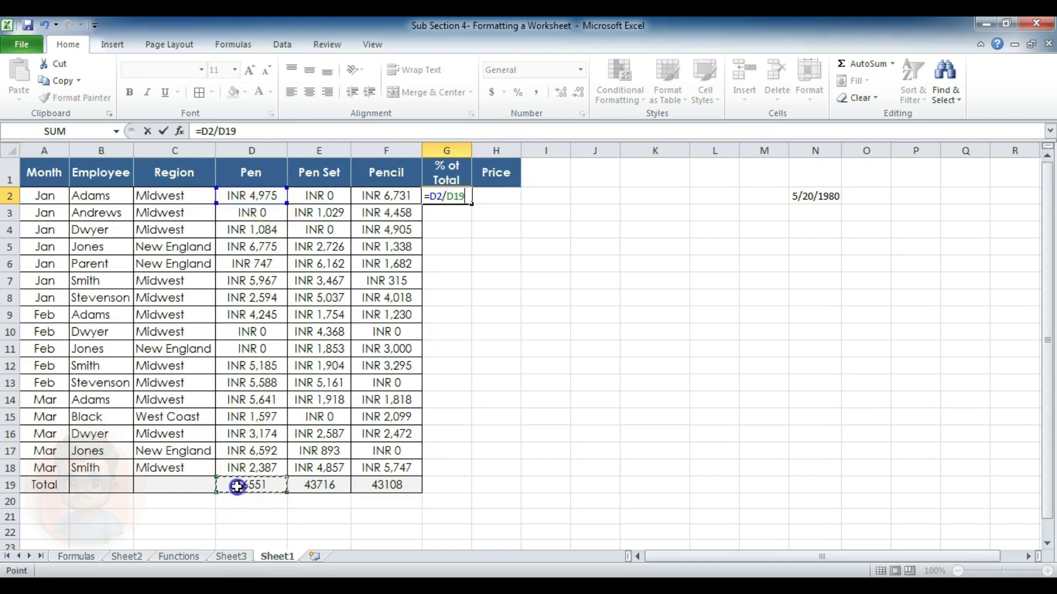
key(Return)
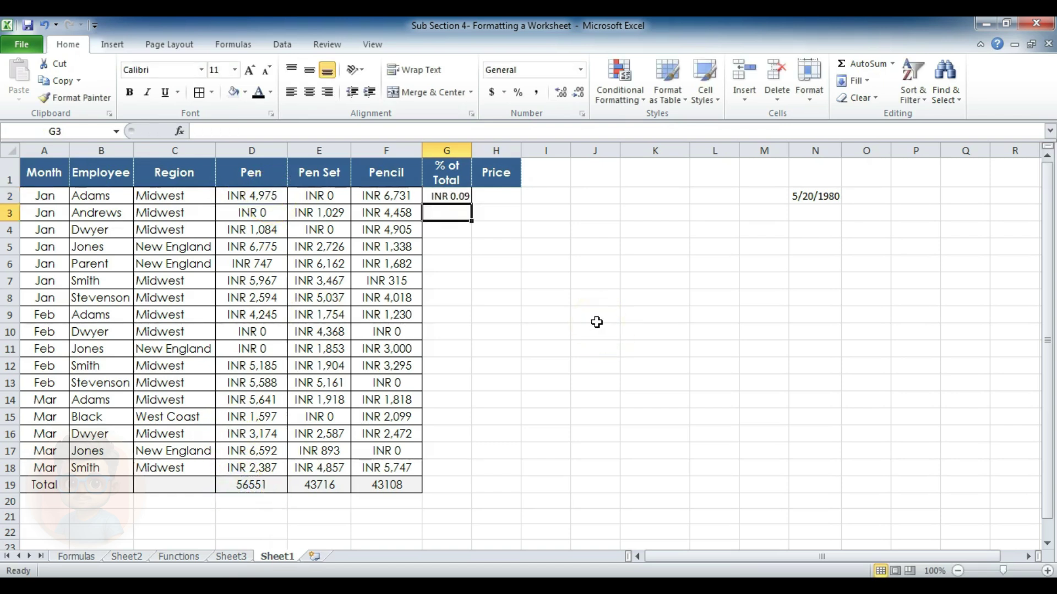
key(Up)
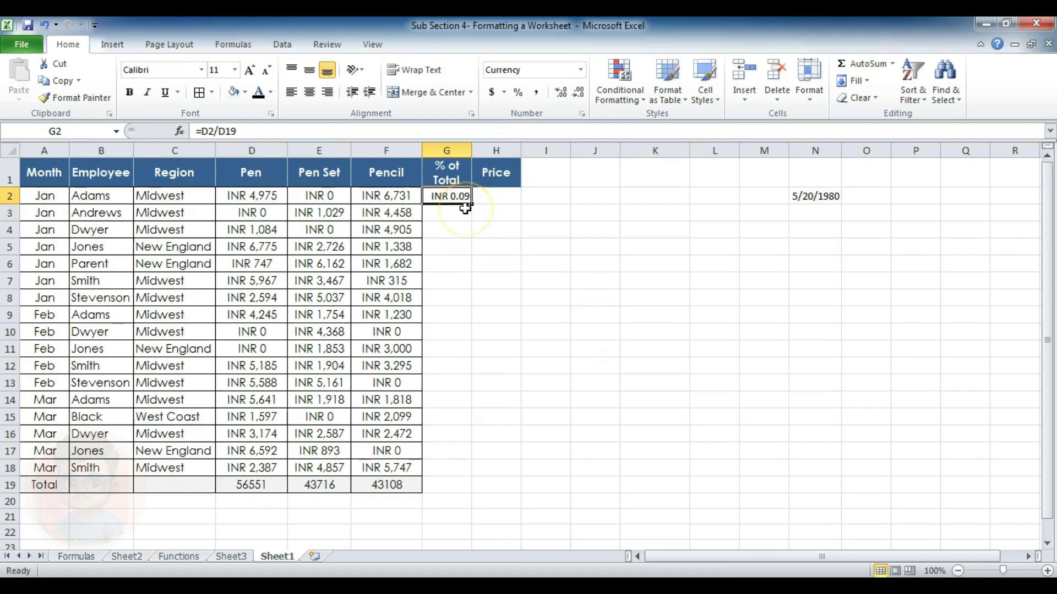
click(517, 96)
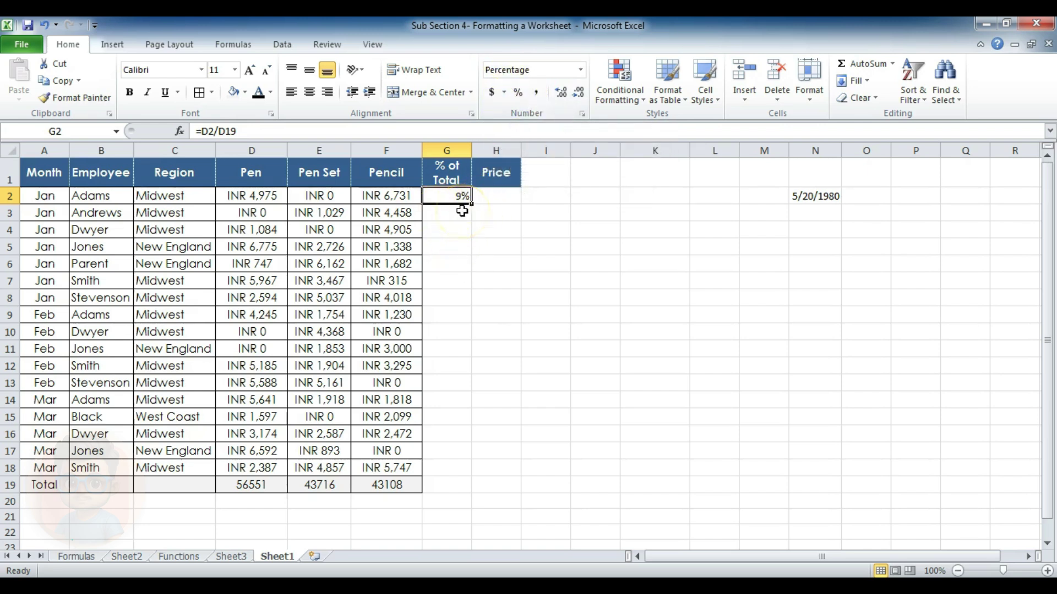
Step: Show the percentage in cell G2 with one decimal place
click(565, 94)
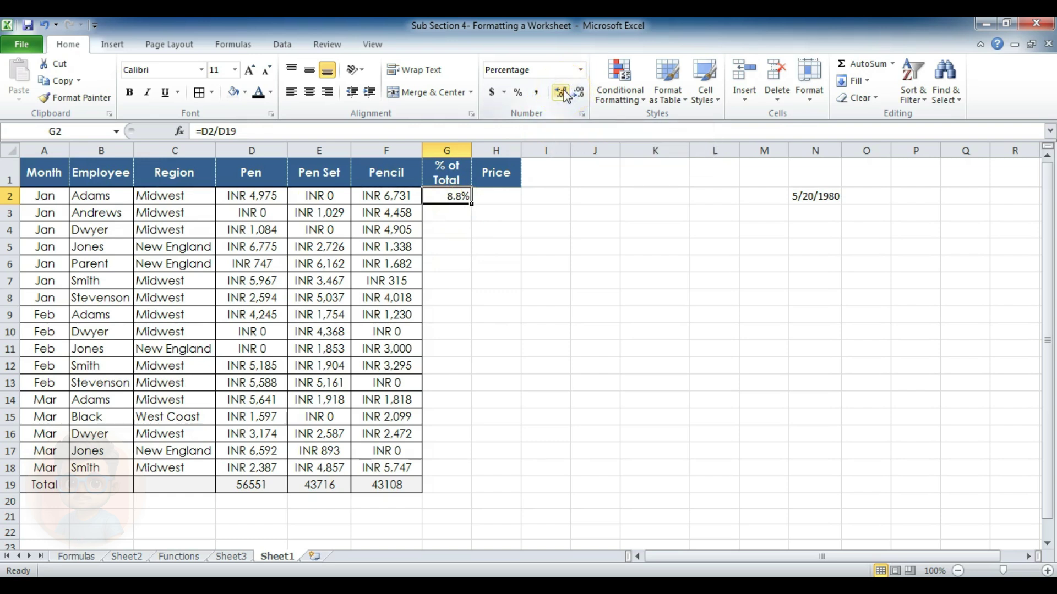
click(558, 97)
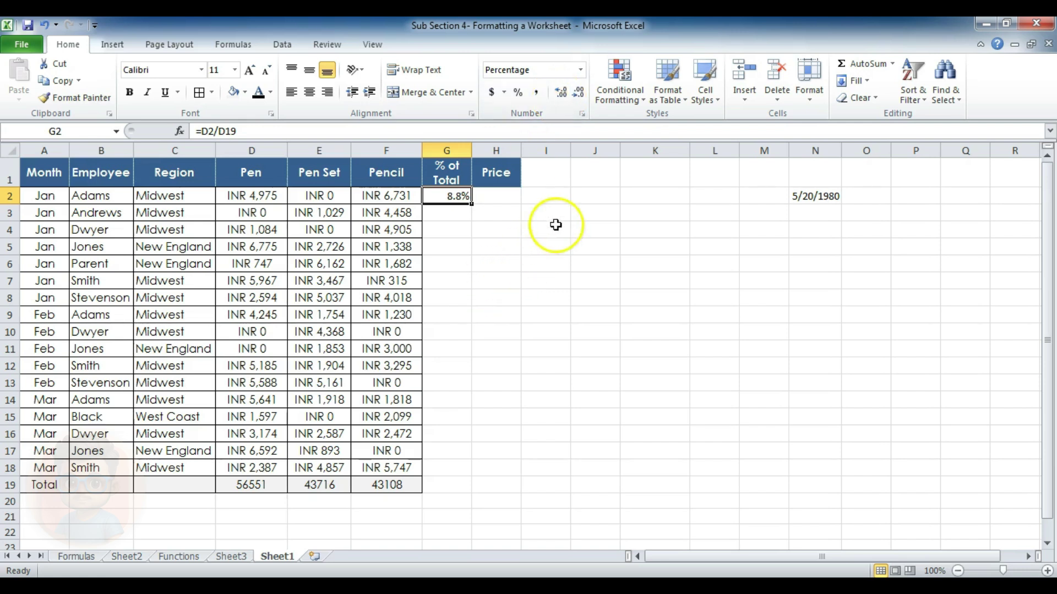
Step: Enter 100000 in cell J2 and format it with a thousands separator and no decimal places
click(594, 195)
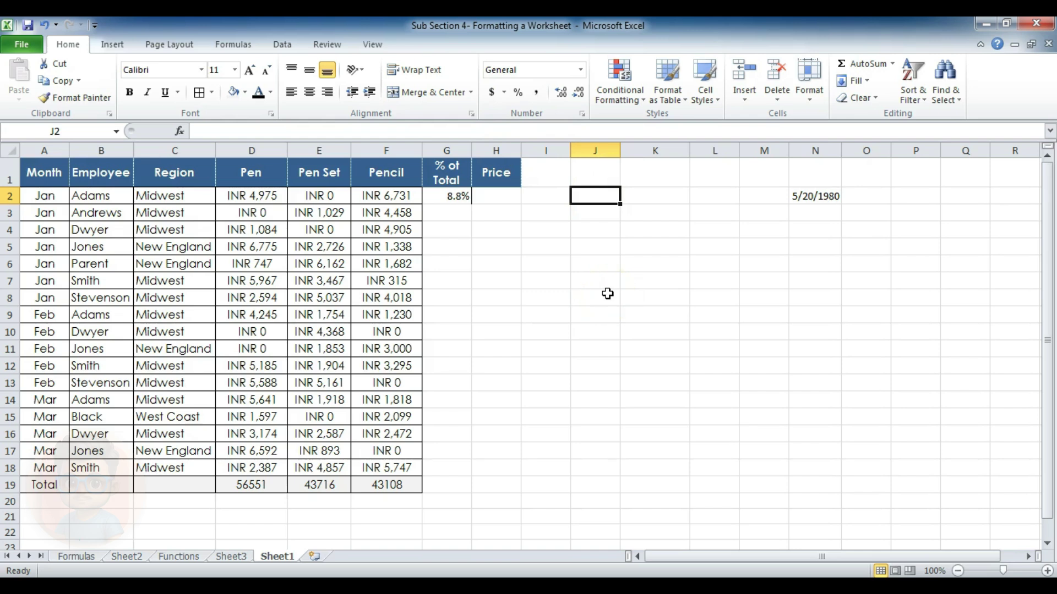
text(100000)
key(Return)
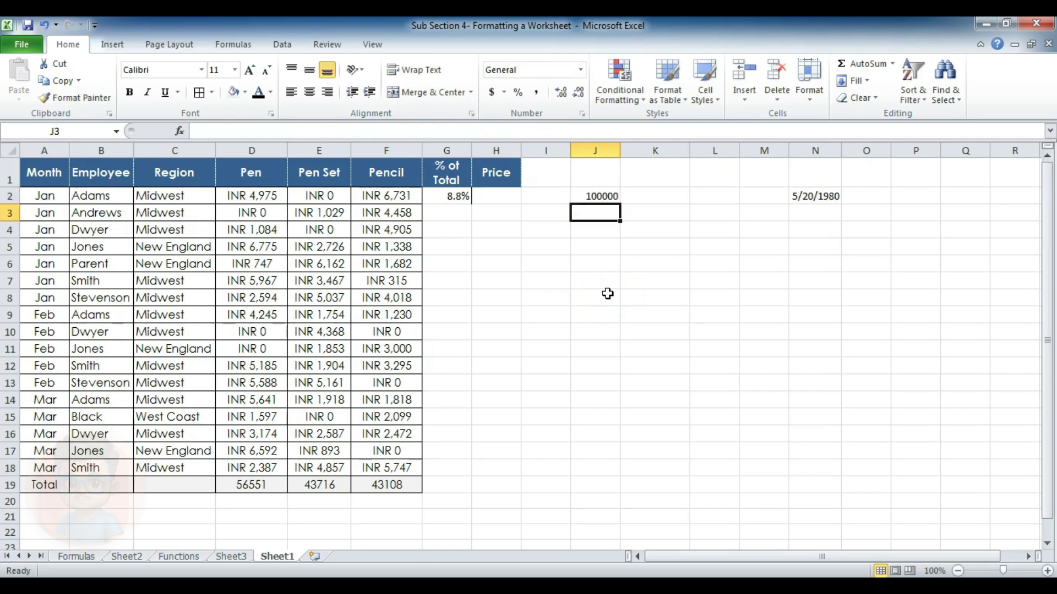
click(594, 196)
click(535, 92)
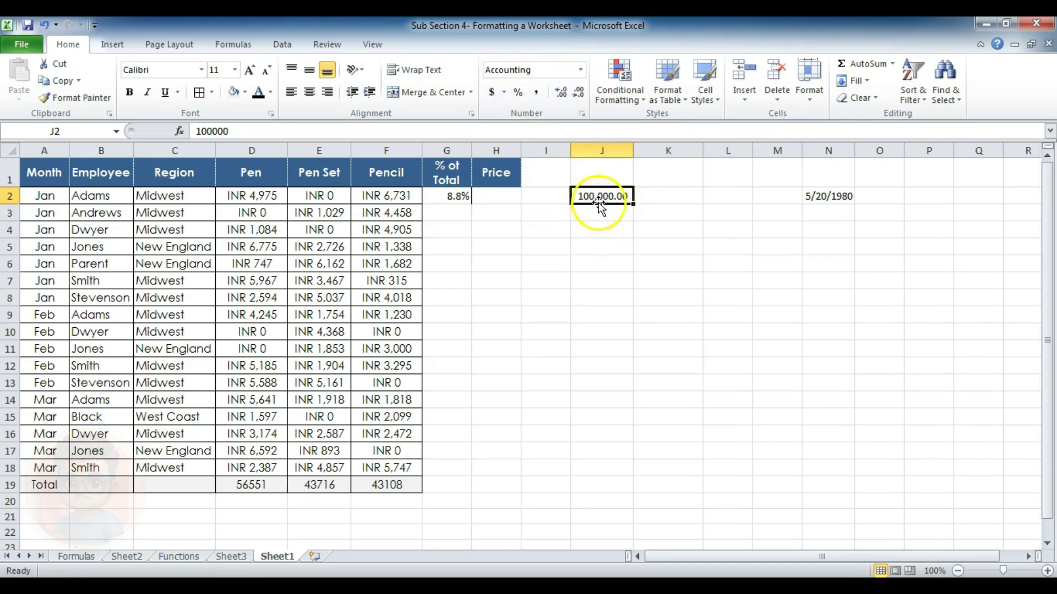
click(578, 95)
click(578, 95)
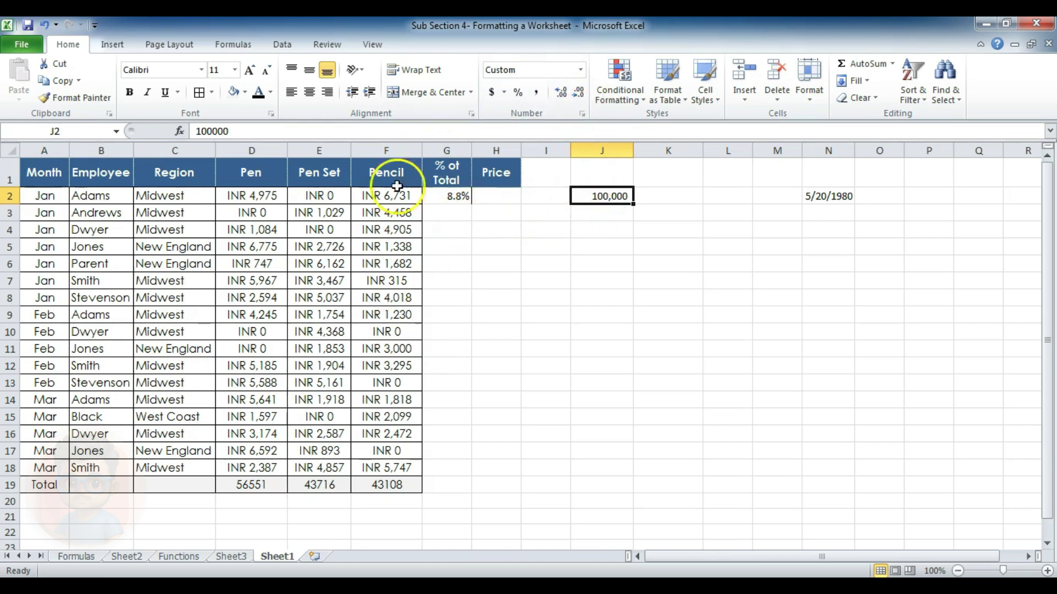
Step: Format the date in cell N2 with the 14-Mar-01 date type
click(831, 197)
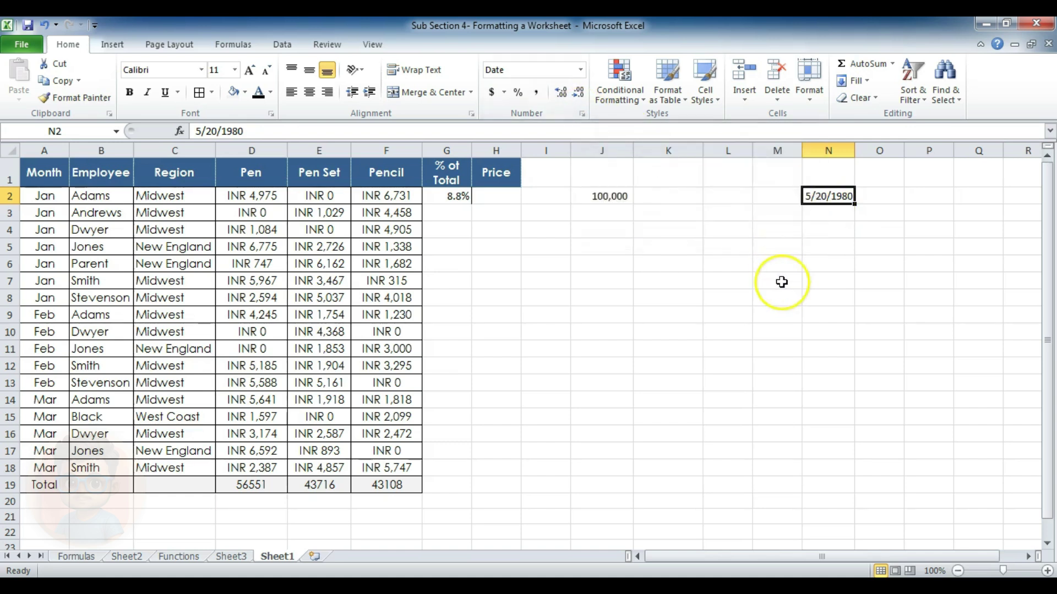
key(ctrl+1)
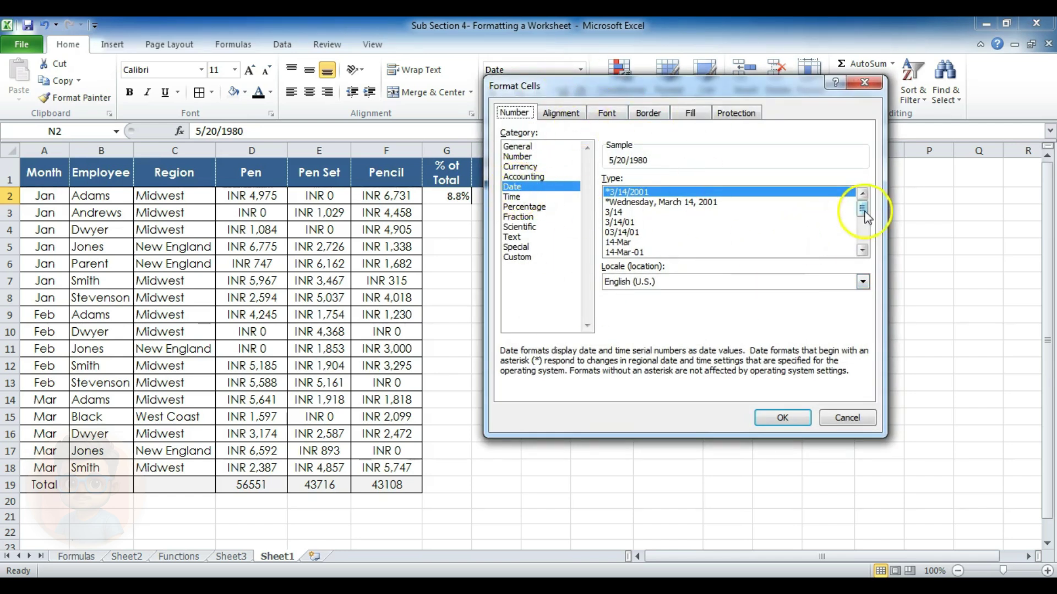
click(643, 234)
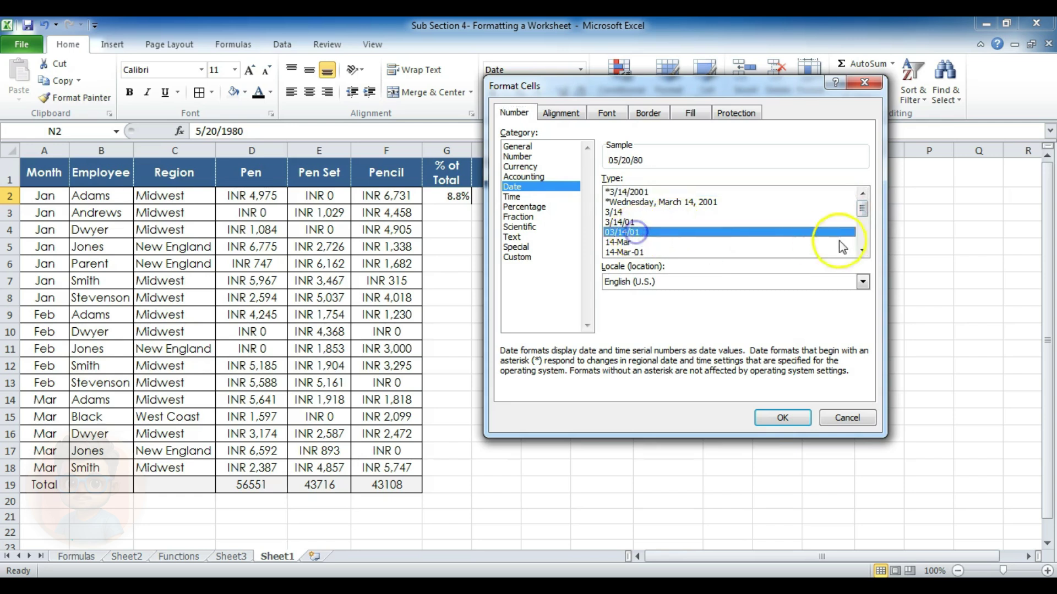
click(862, 251)
click(862, 251)
click(861, 252)
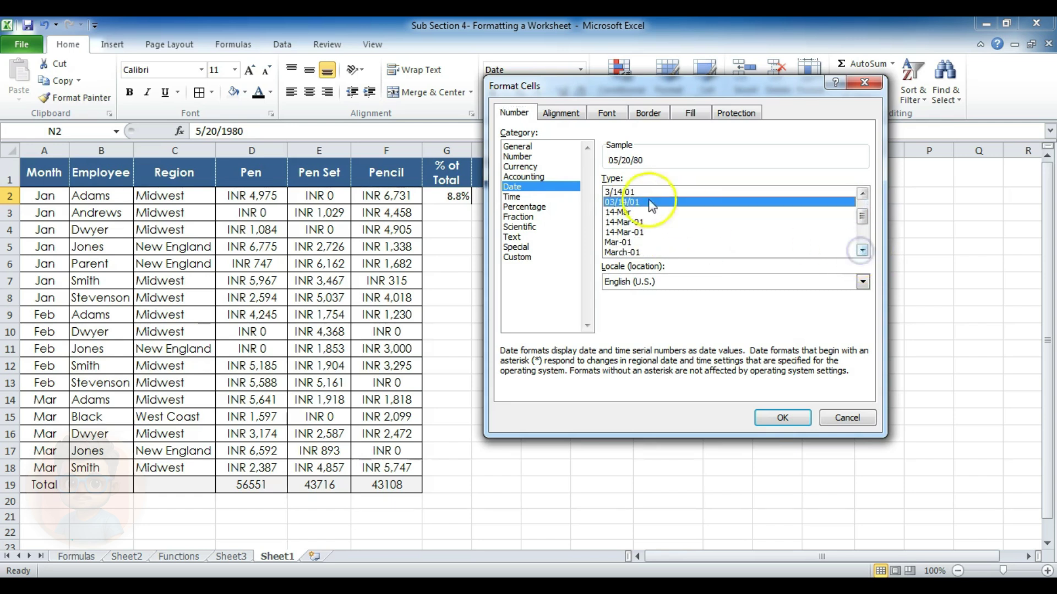
click(637, 222)
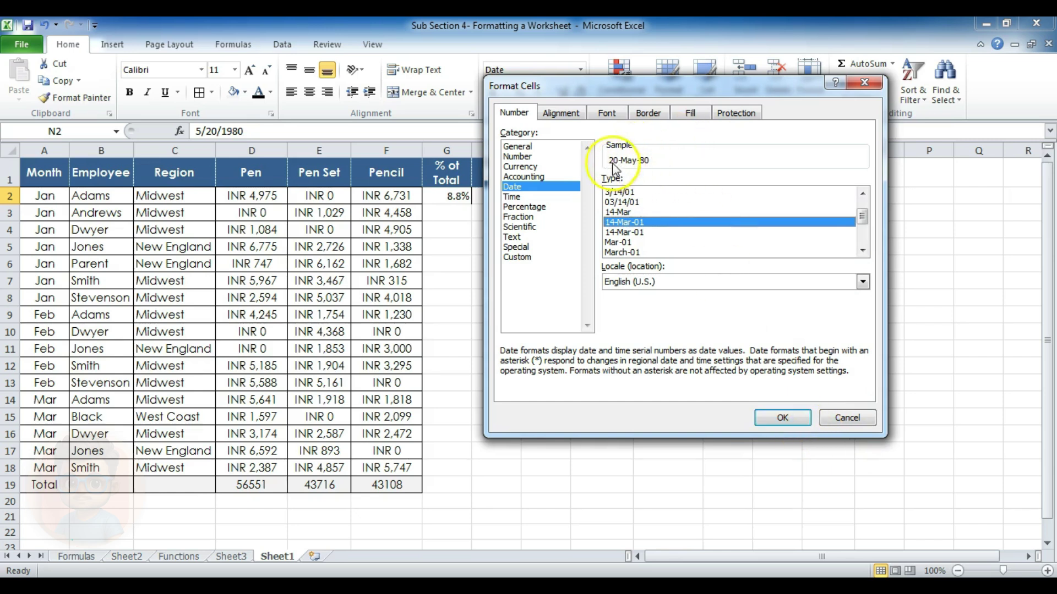
click(769, 420)
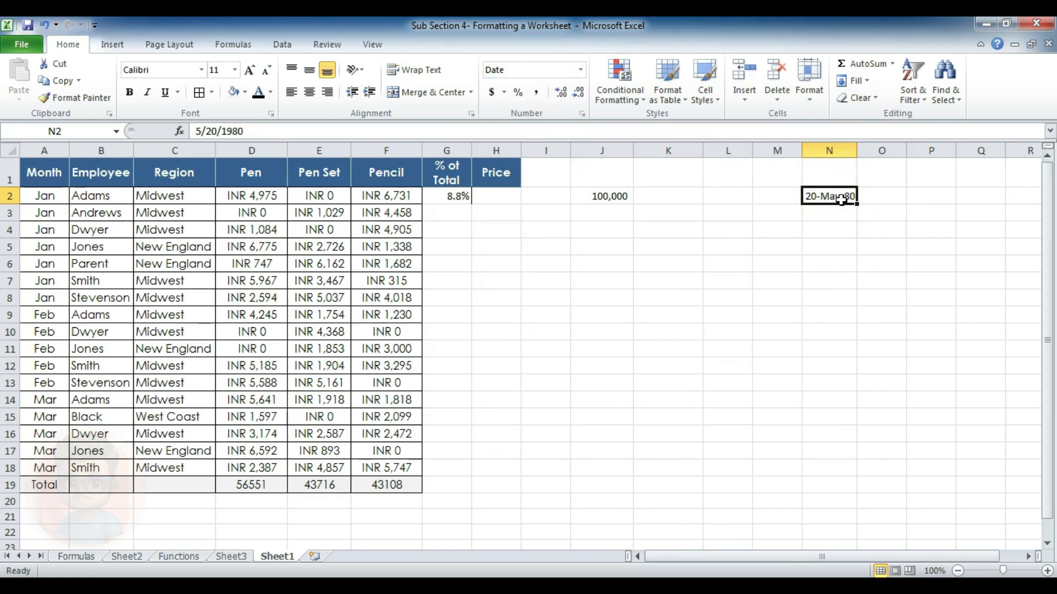
Step: Replace the number format of cell N2 with the custom date code dd/mmm/yyy
click(837, 203)
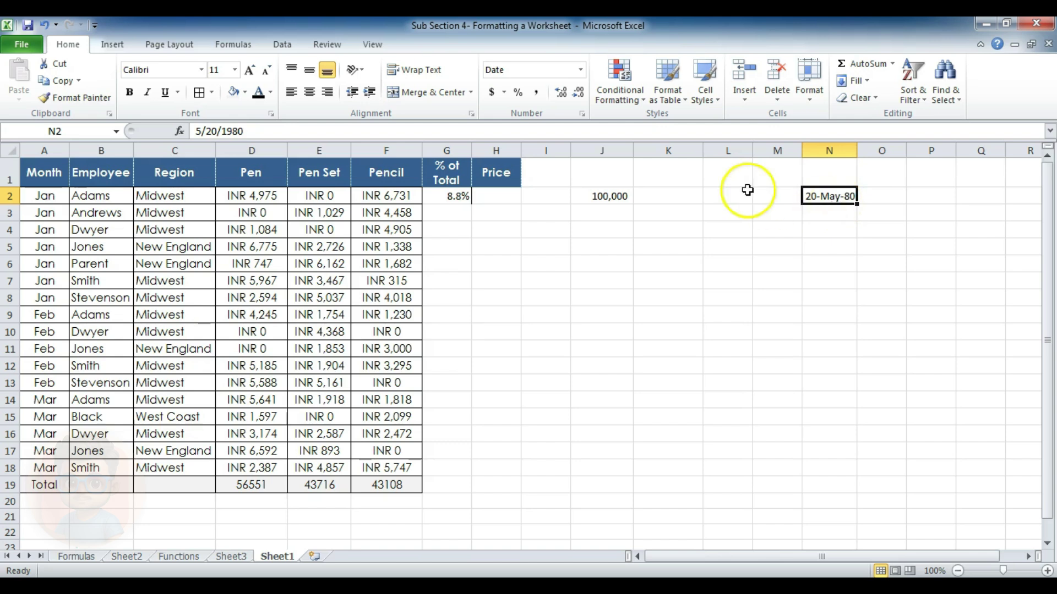
key(ctrl+1)
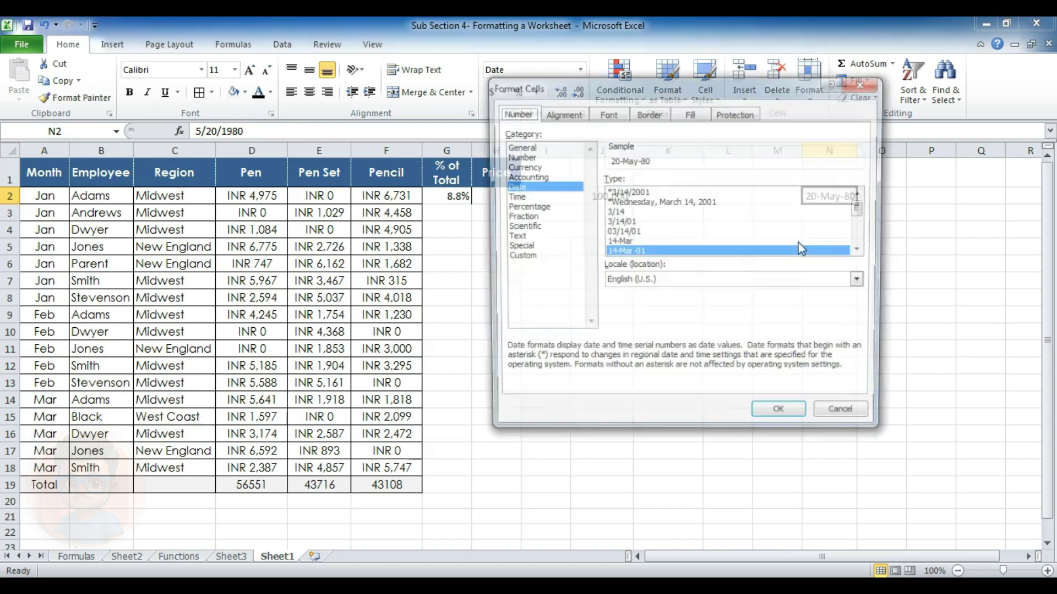
click(525, 263)
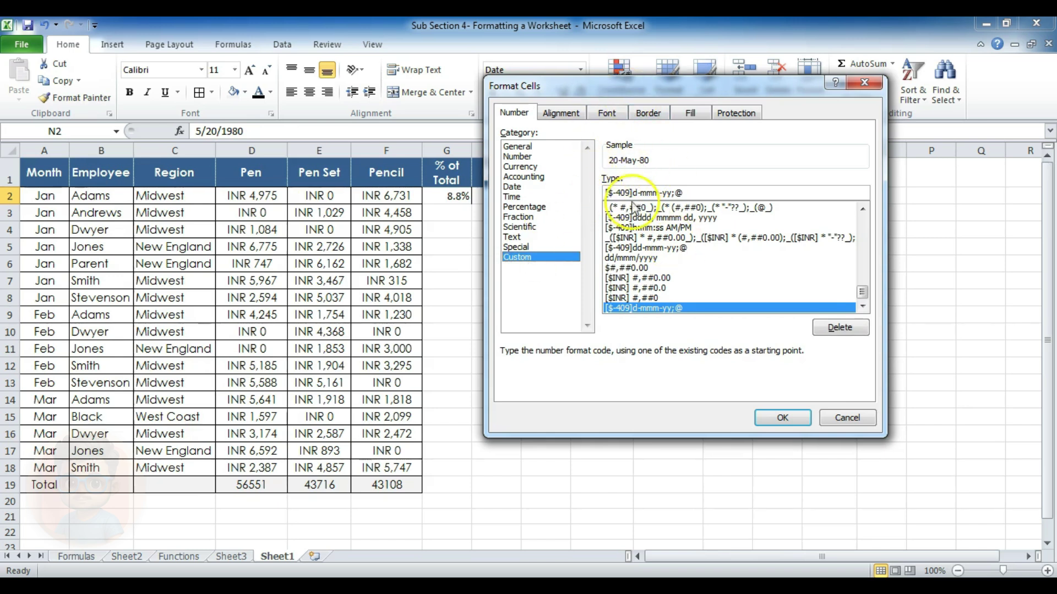
click(693, 193)
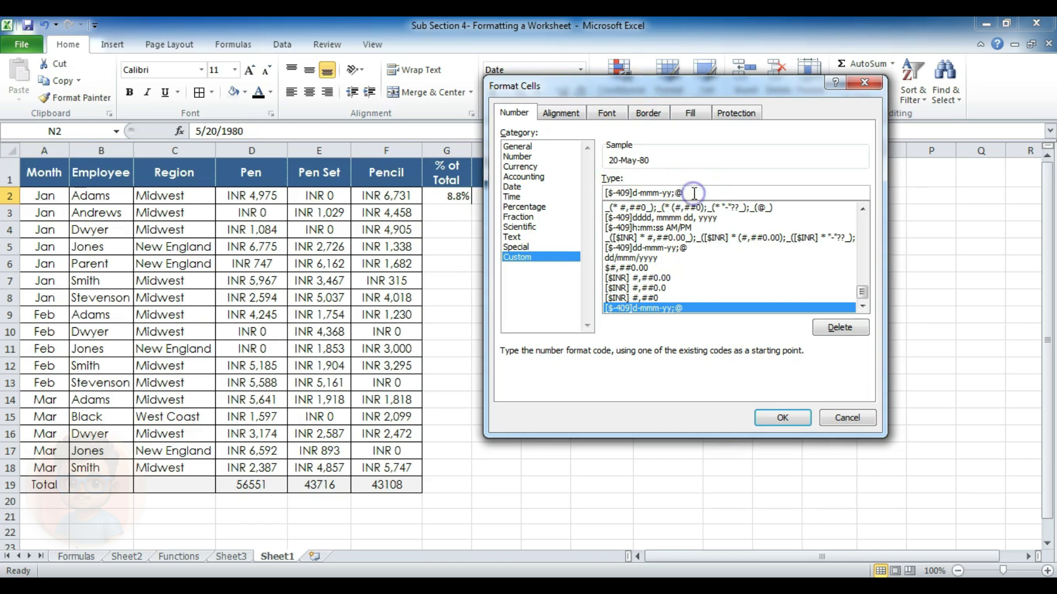
key(BackSpace)
key(BackSpace)
key(BackSpace)
key(BackSpace)
key(BackSpace)
key(BackSpace)
key(BackSpace)
key(BackSpace)
key(BackSpace)
key(BackSpace)
key(BackSpace)
key(BackSpace)
key(BackSpace)
key(BackSpace)
key(BackSpace)
key(BackSpace)
key(BackSpace)
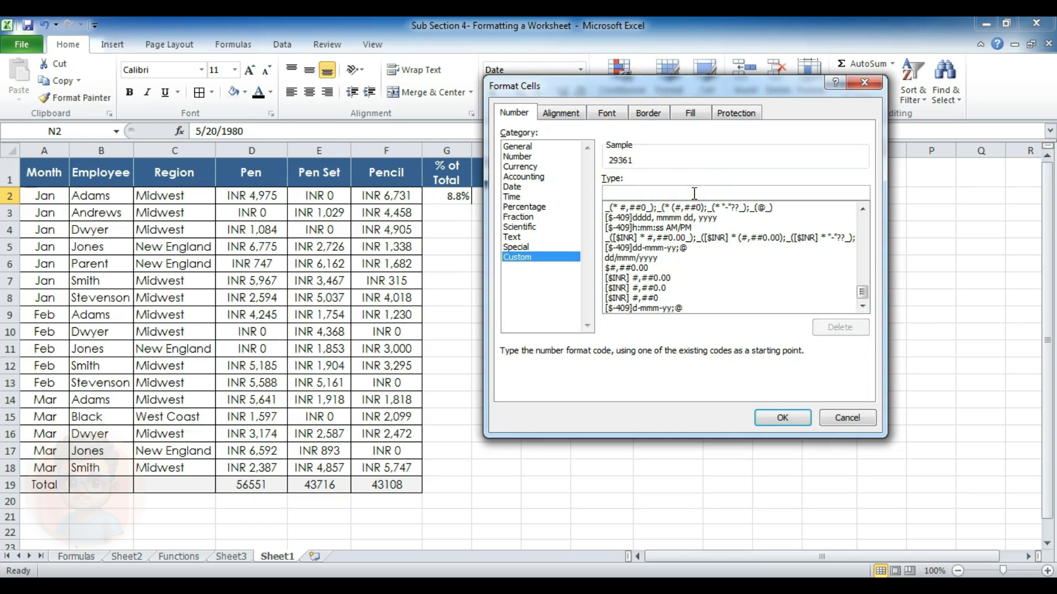
text(d)
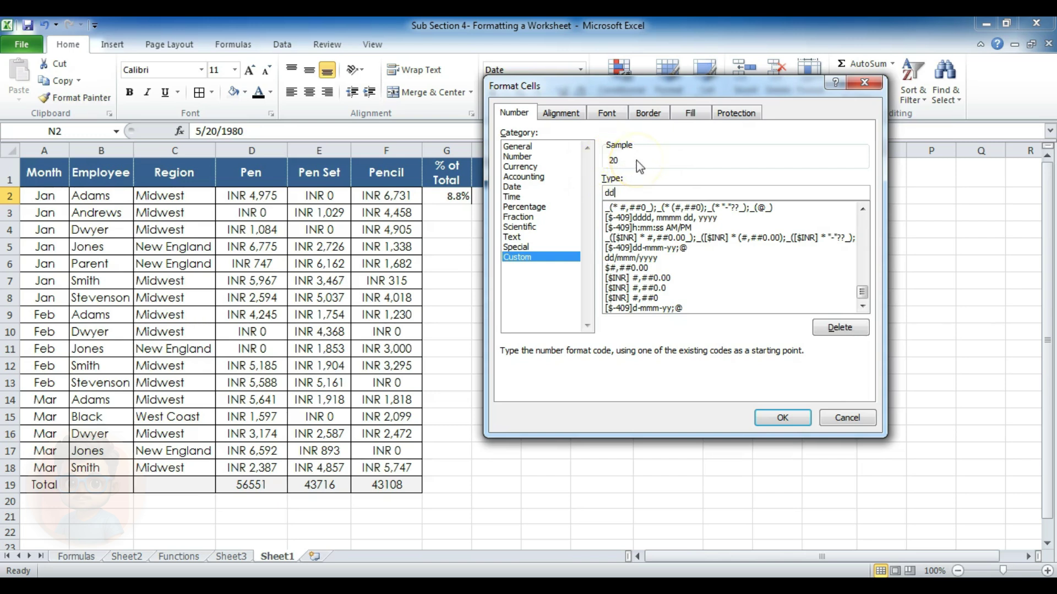
text(d/mmm/yyy)
click(804, 421)
click(858, 200)
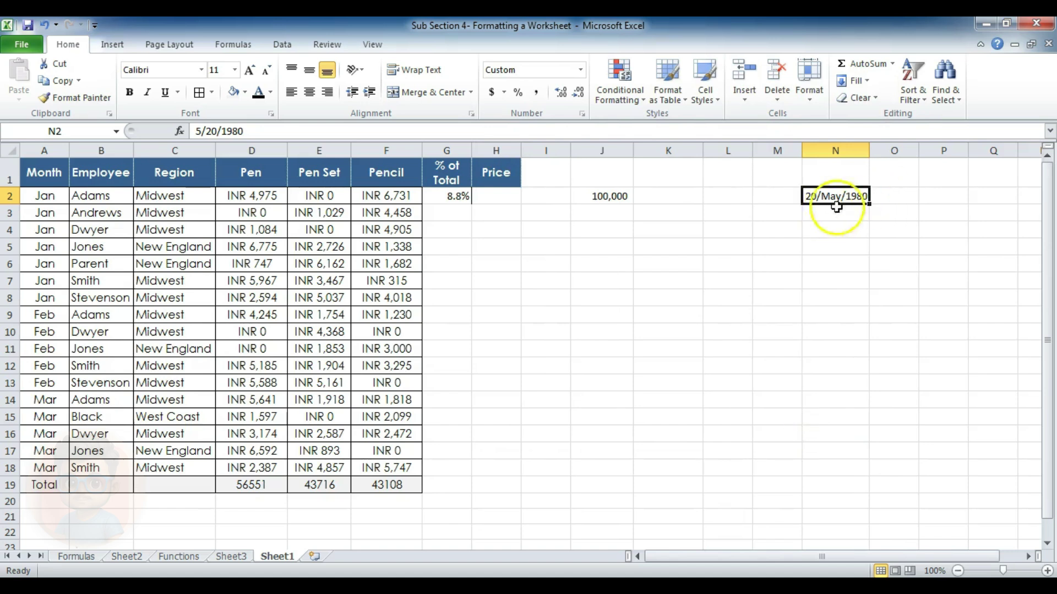